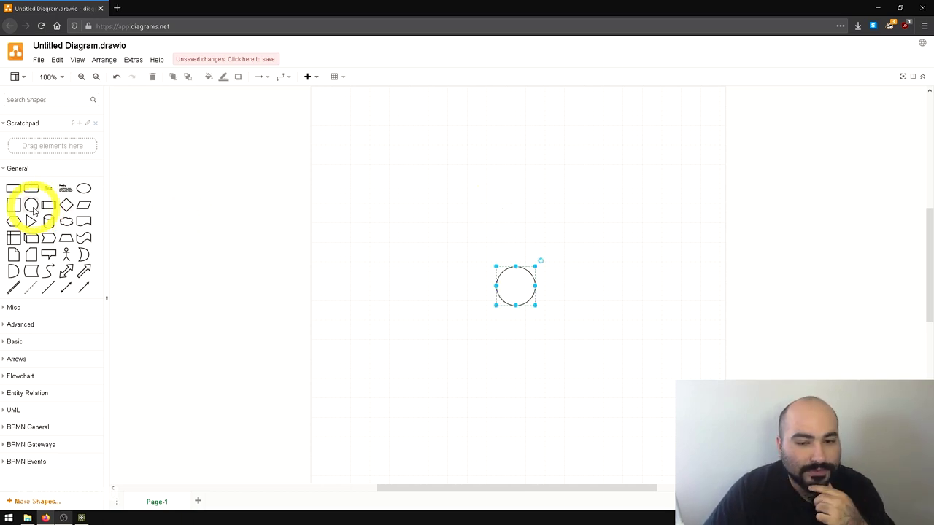
Step: Raise the circle, add a large rectangle below it with an arrow into it, and nest a smaller rectangle inside
drag(517, 287, 512, 167)
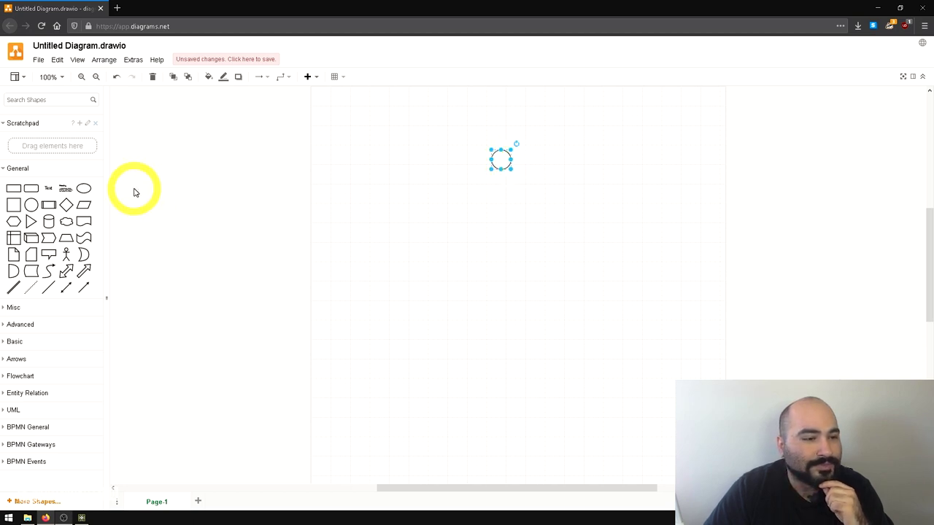
click(13, 189)
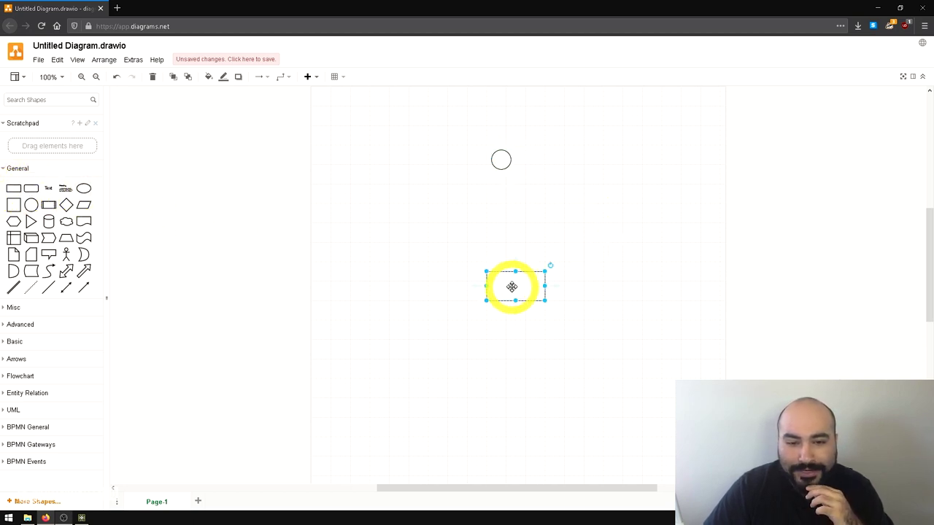
drag(513, 285, 657, 344)
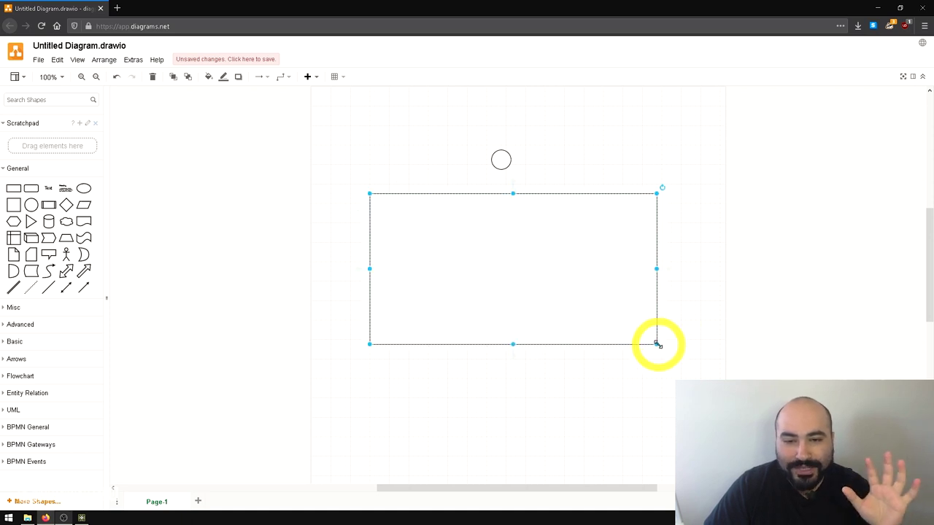
drag(501, 179, 513, 162)
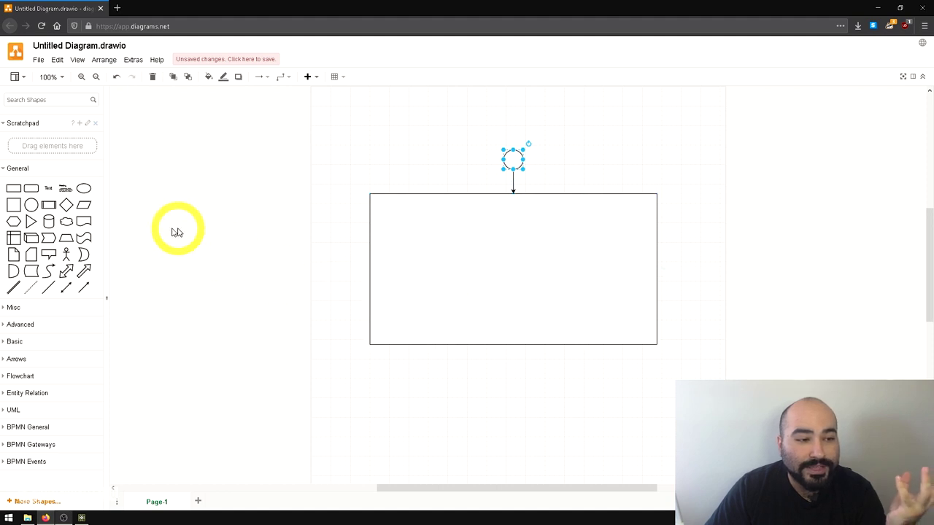
drag(13, 189, 559, 299)
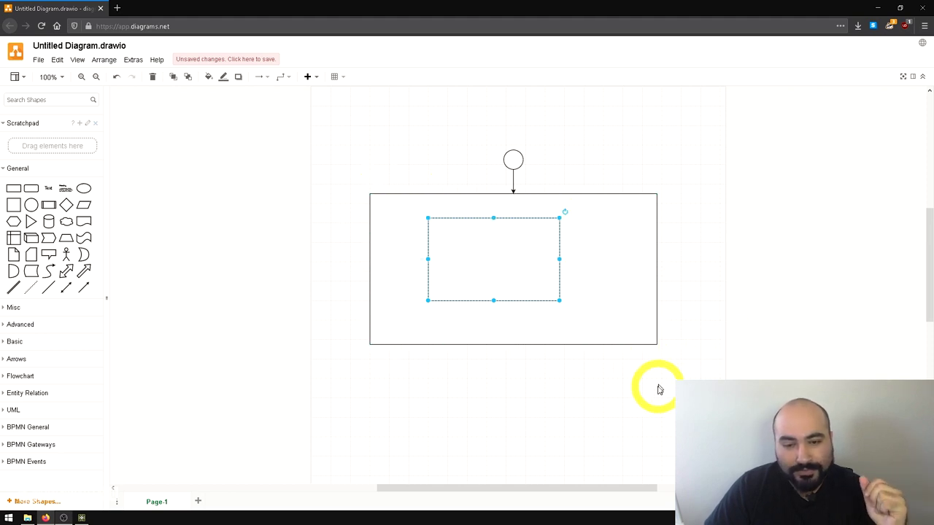
click(586, 389)
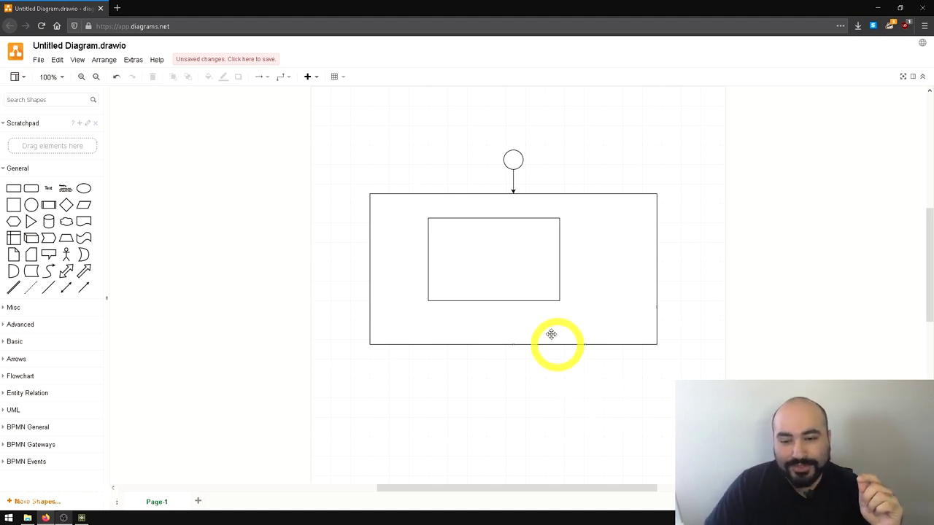
click(533, 277)
click(533, 388)
click(482, 276)
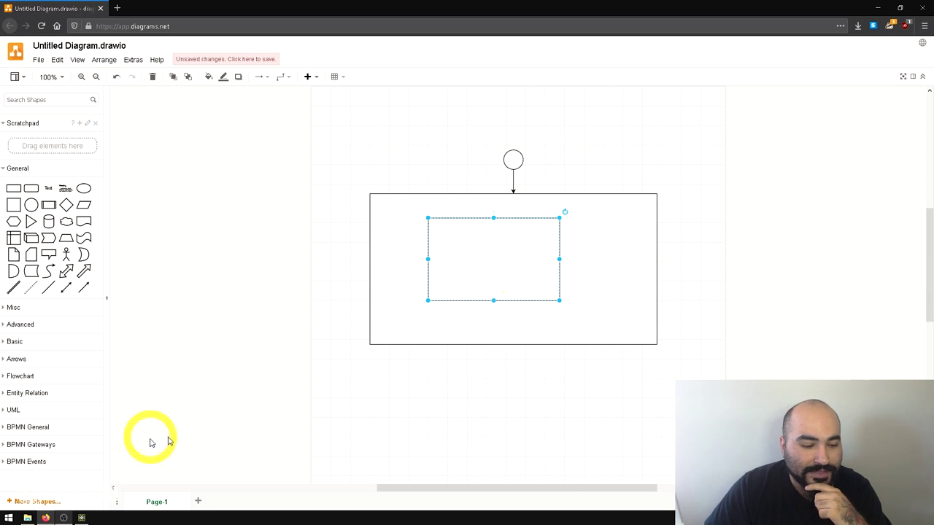
Step: Switch to TouchDesigner, hide the palette, and place a Mouse In CHOP, mousein1, outputting tx and ty
click(82, 517)
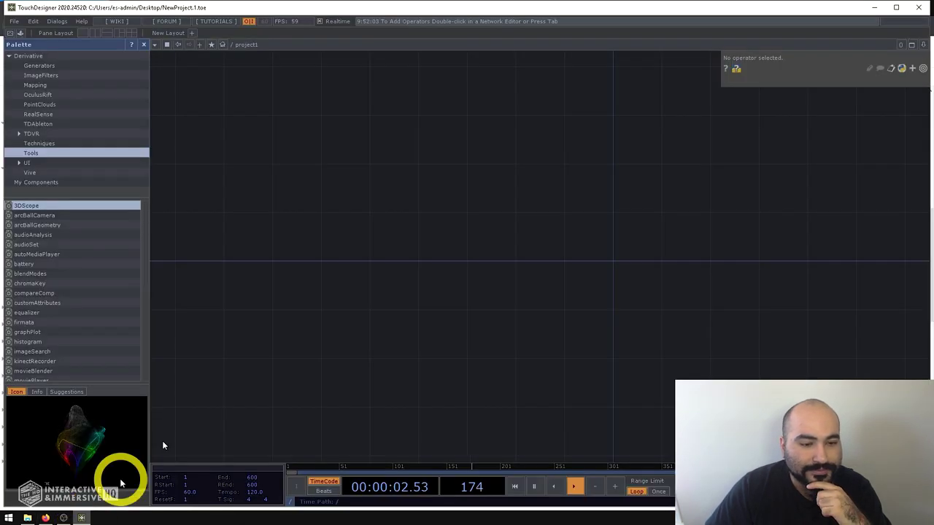
click(145, 45)
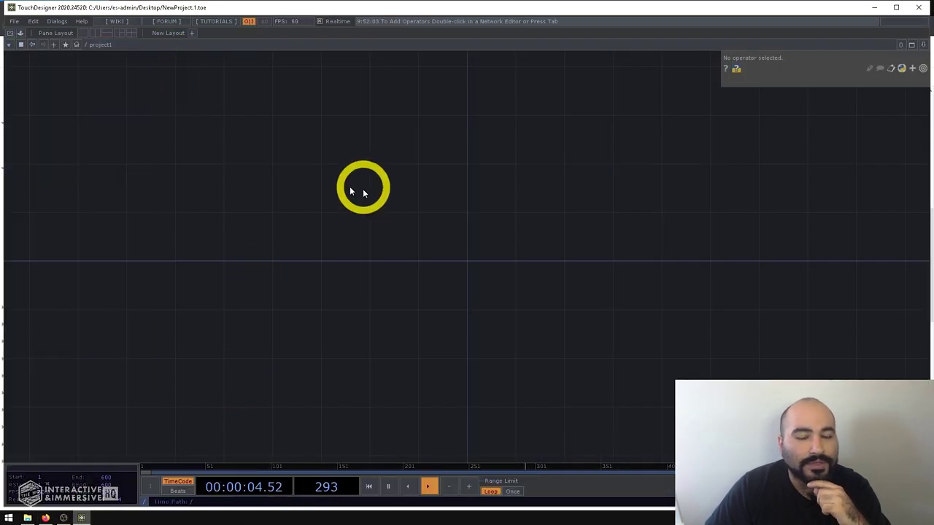
double_click(361, 244)
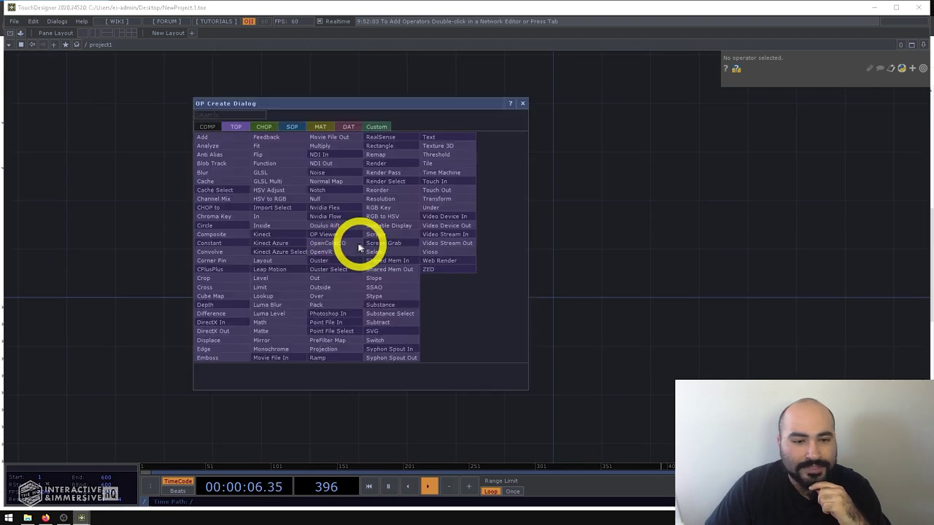
click(264, 127)
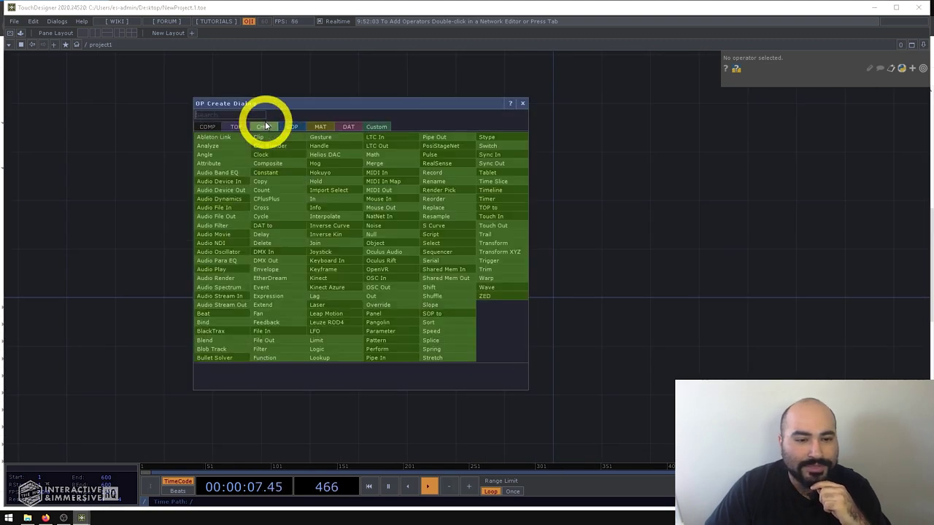
click(384, 201)
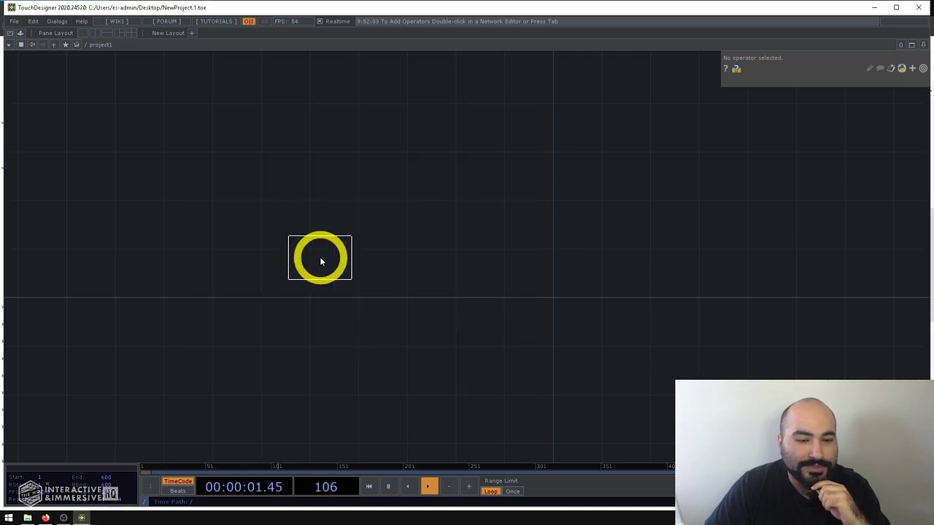
click(389, 349)
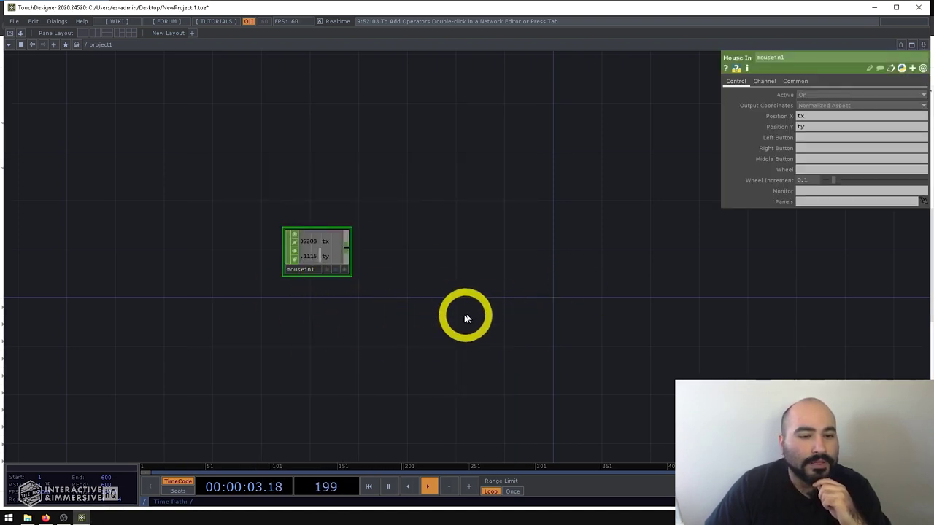
drag(466, 316, 361, 340)
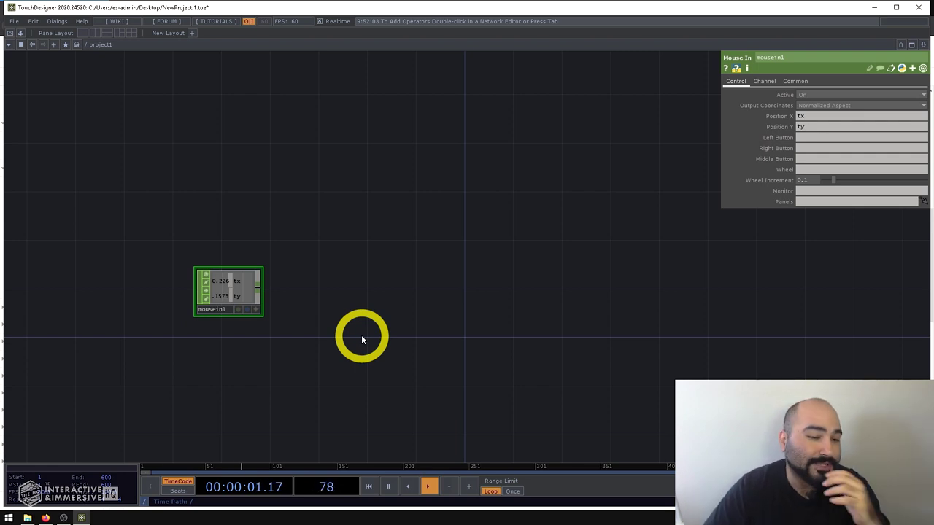
scroll(305, 274, up, 3)
scroll(345, 249, down, 2)
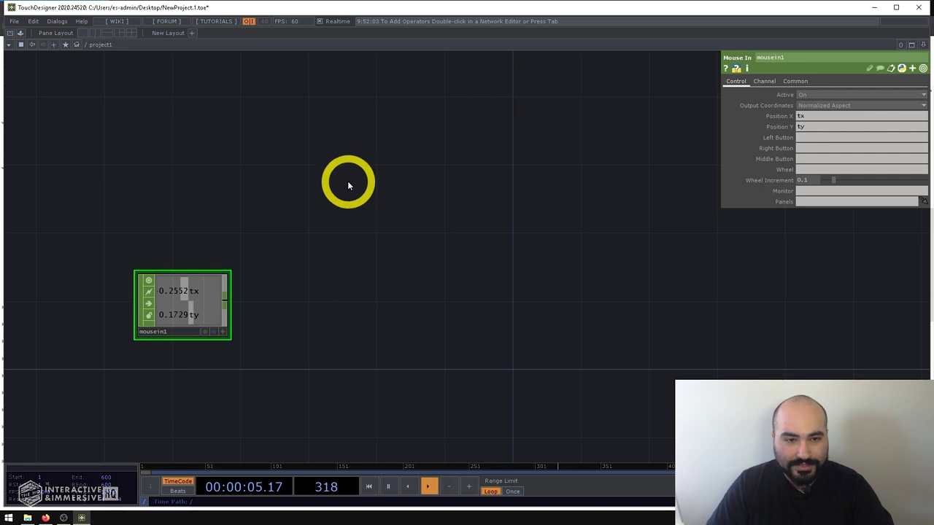
key(Tab)
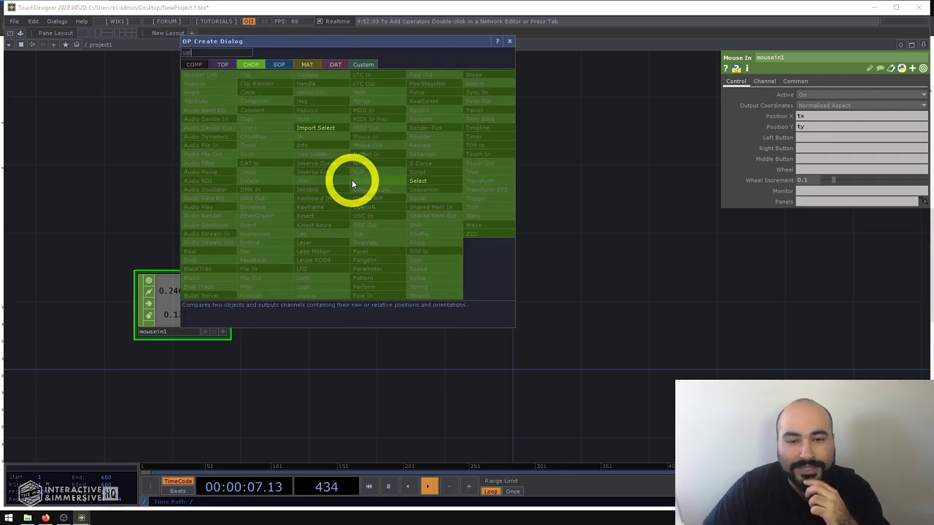
Step: Feed mousein1 into select1 keeping only tx, and a duplicate select2 keeping only ty
click(352, 181)
click(387, 126)
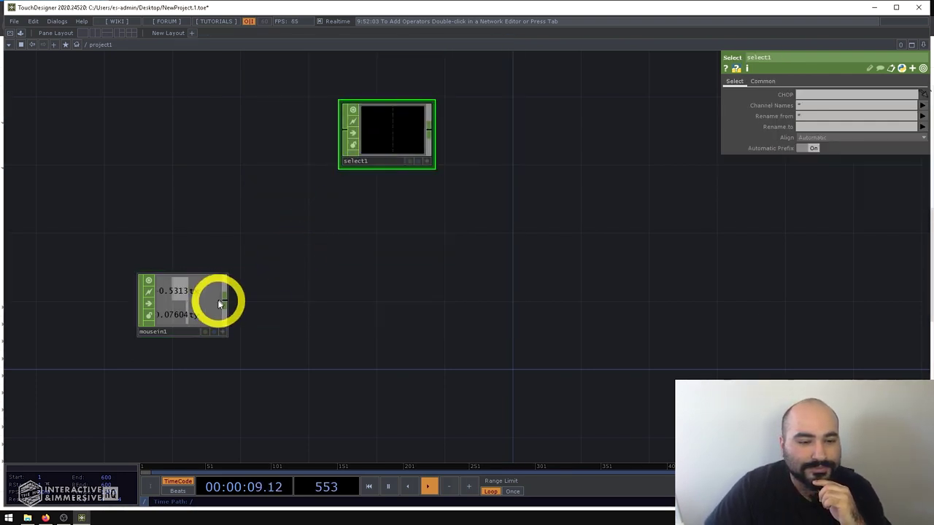
drag(224, 298, 355, 127)
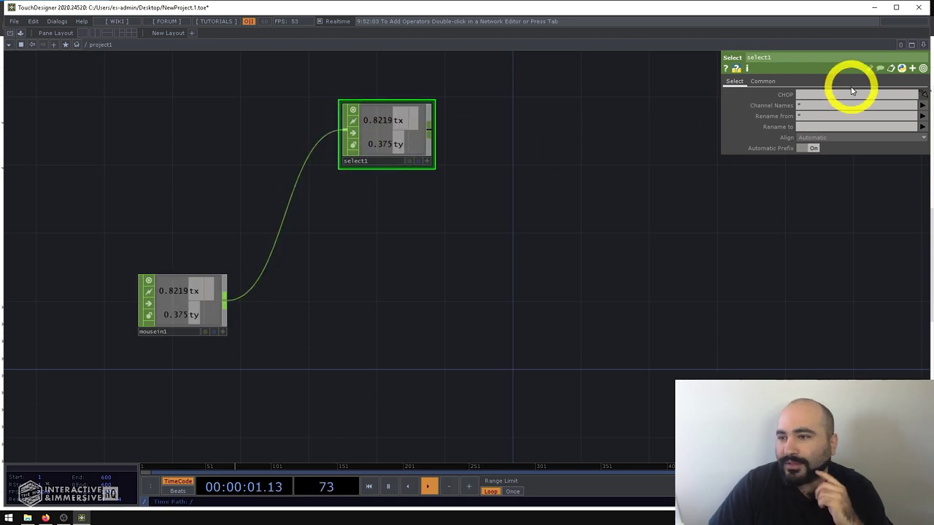
click(925, 127)
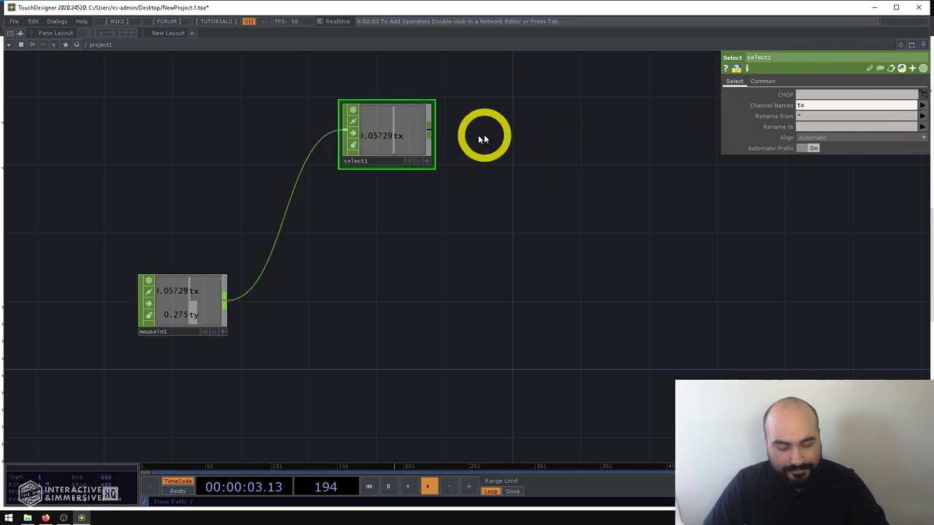
key(ctrl+c)
key(ctrl+v)
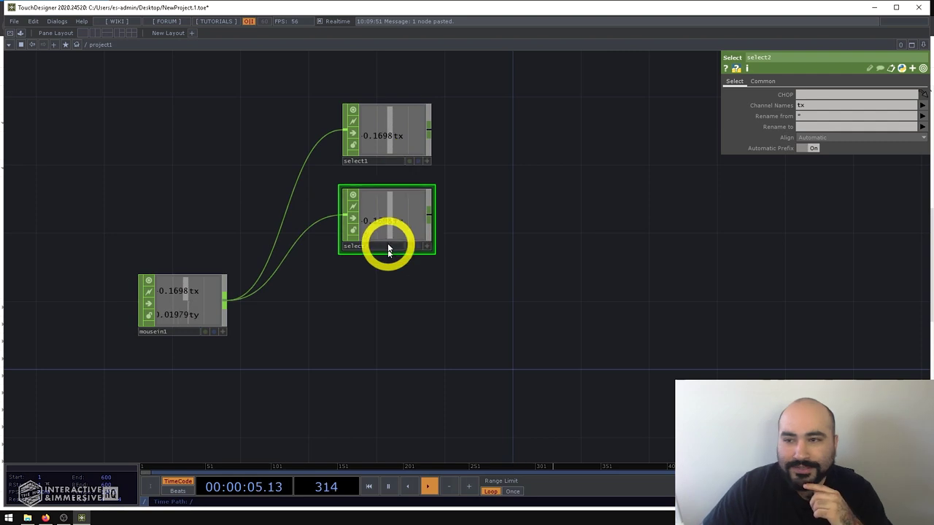
click(809, 105)
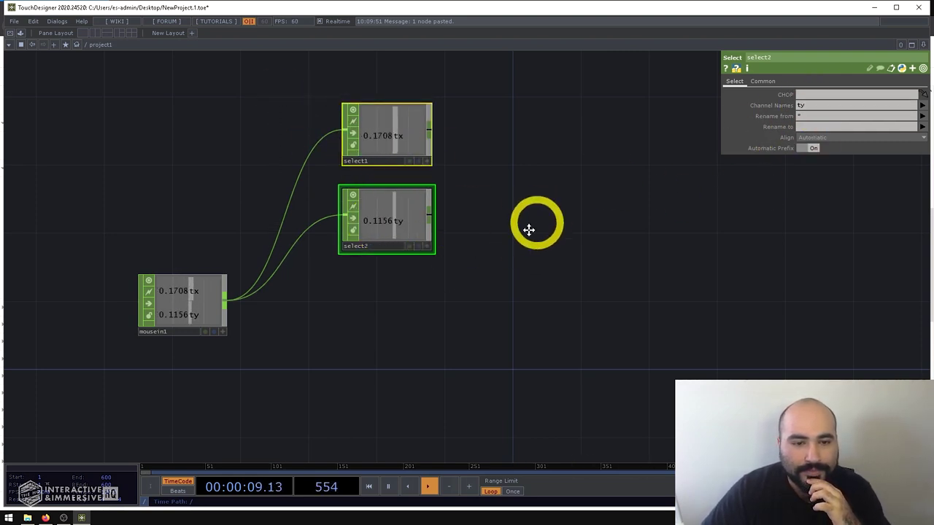
Step: Move both Select nodes up and pick a Trail CHOP from the operator list
drag(532, 226, 453, 325)
drag(313, 246, 315, 162)
key(Tab)
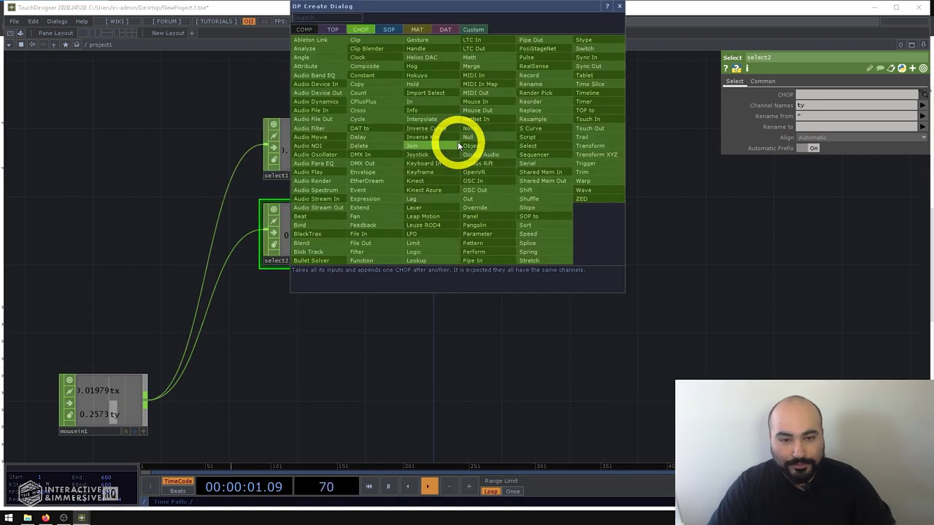
text(trail)
click(581, 136)
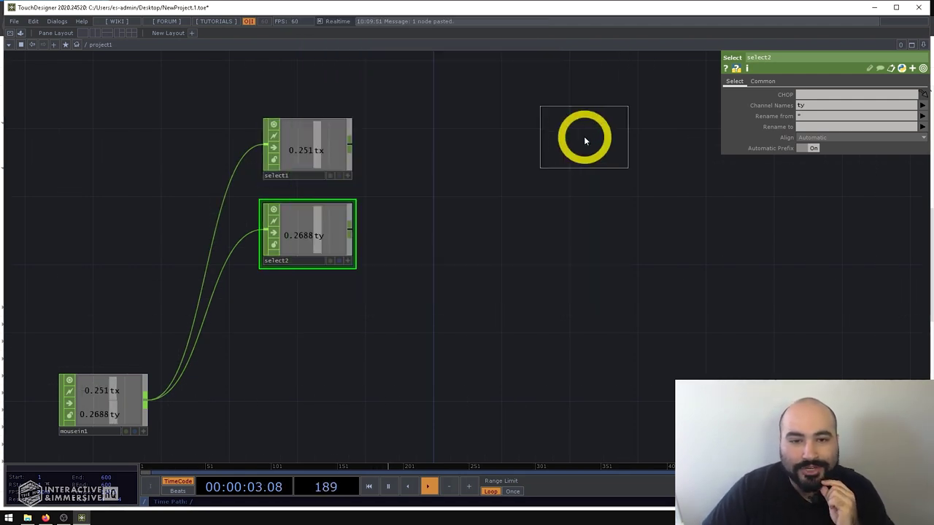
Step: Place trail1 fed by select1 and a pasted trail2 fed by select2
click(420, 149)
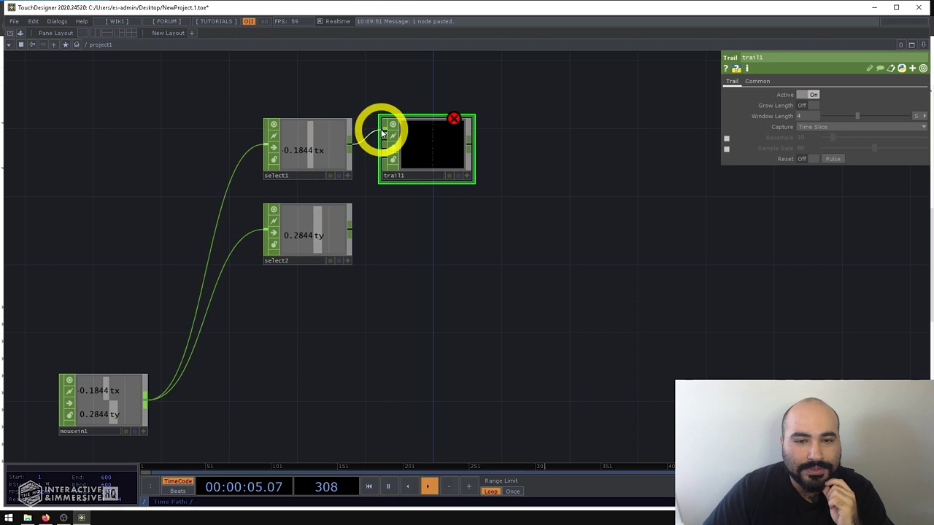
drag(381, 134, 384, 133)
key(ctrl+c)
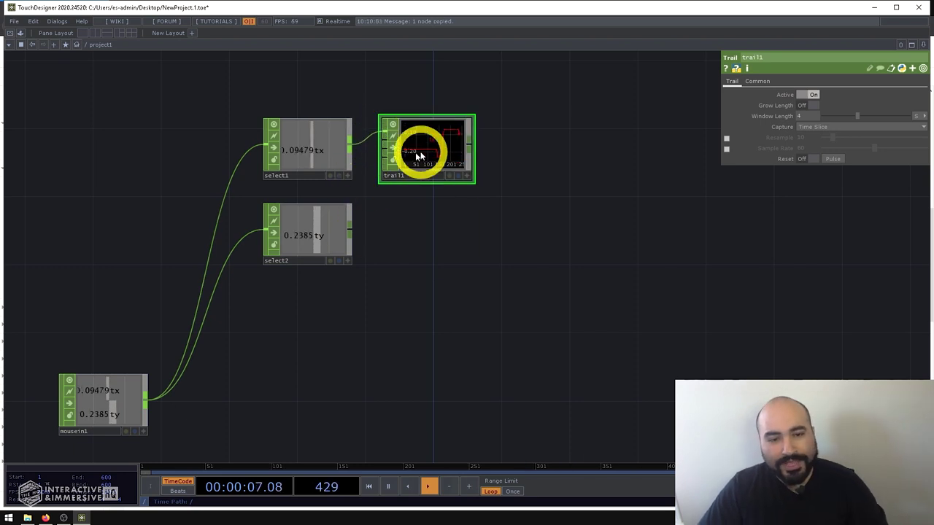
key(ctrl+v)
drag(354, 225, 379, 221)
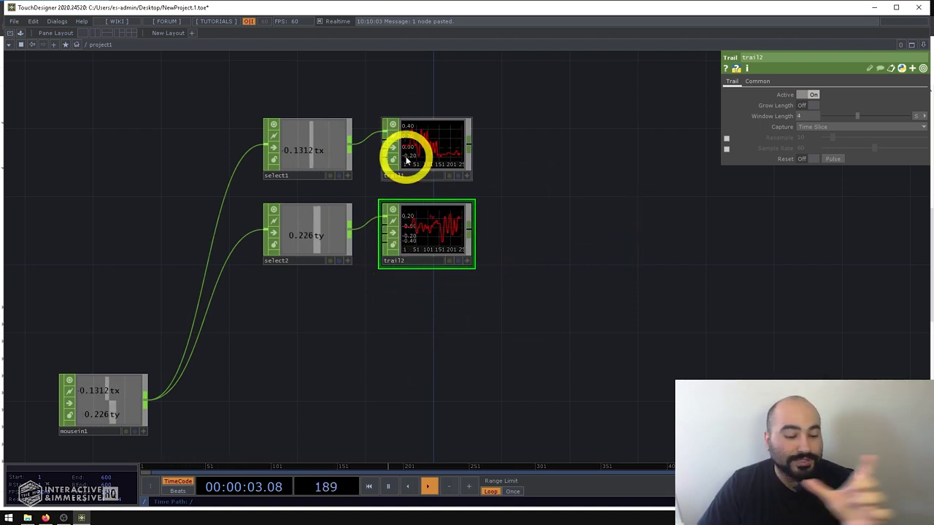
Step: Set the Window Length of both trail1 and trail2 to 10
right_drag(515, 102, 423, 288)
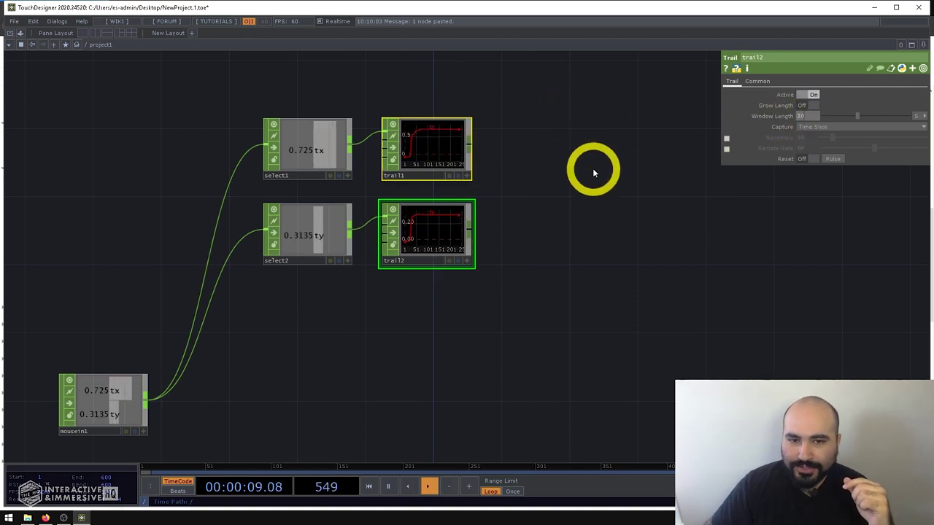
text(10)
key(Return)
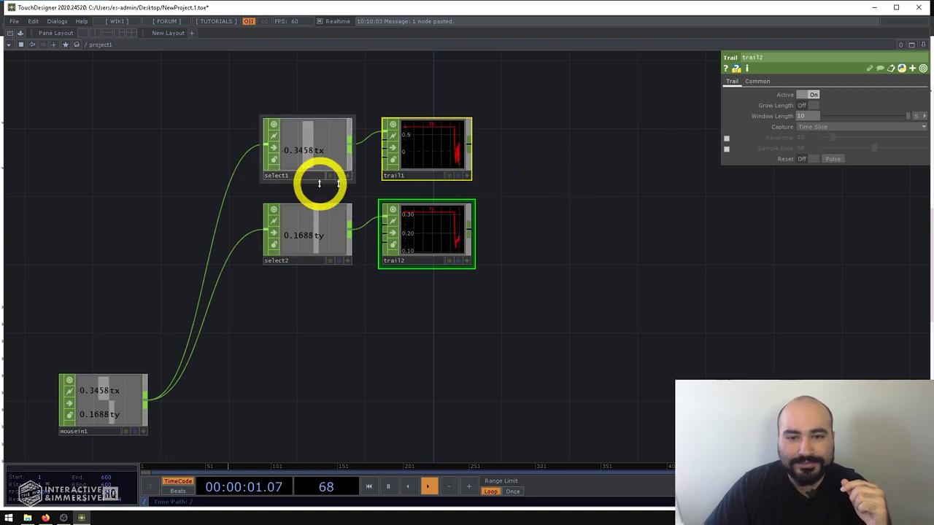
scroll(533, 189, up, 2)
scroll(489, 188, up, 1)
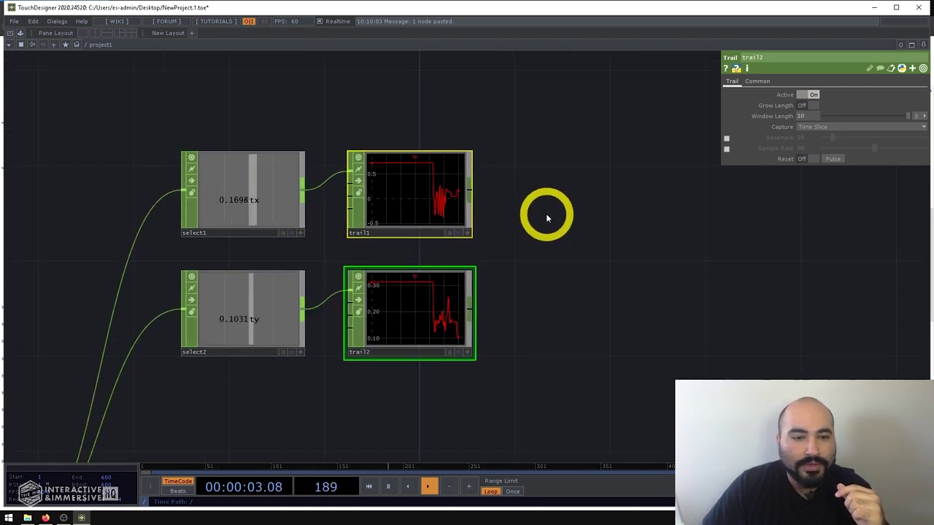
scroll(468, 196, down, 2)
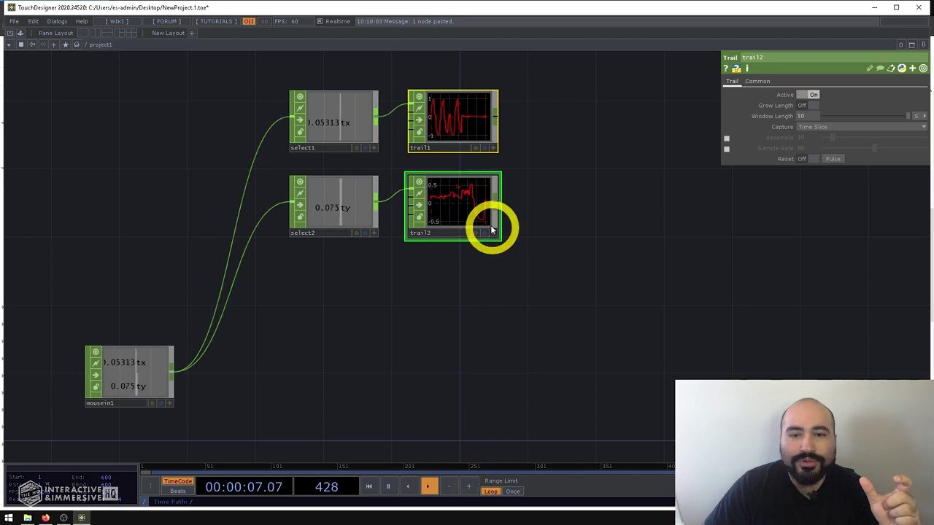
scroll(471, 219, up, 2)
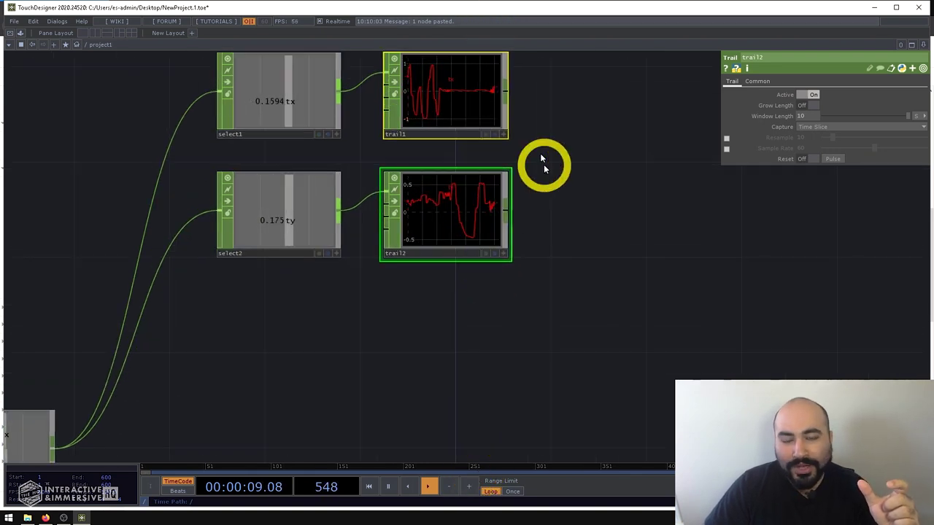
drag(544, 164, 444, 250)
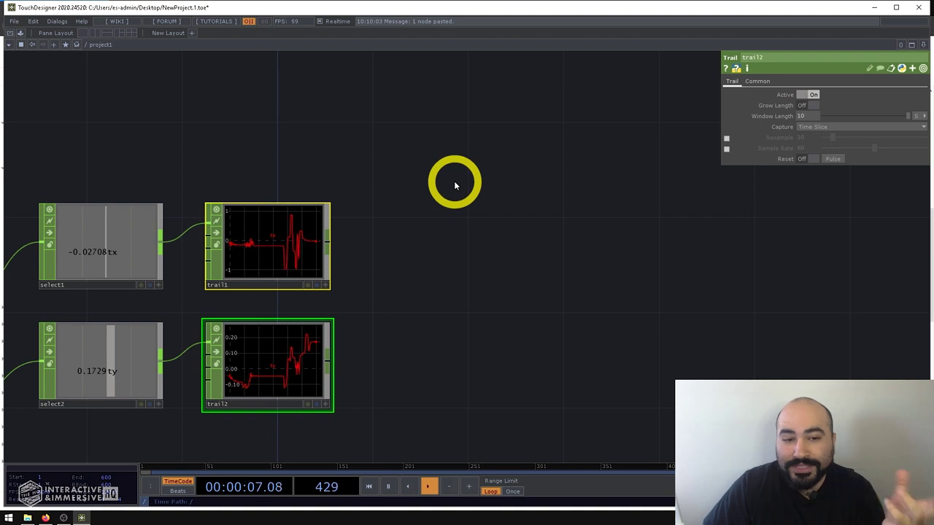
Step: Add analyze1 fed by trail1 and paste a copy as analyze2
key(Tab)
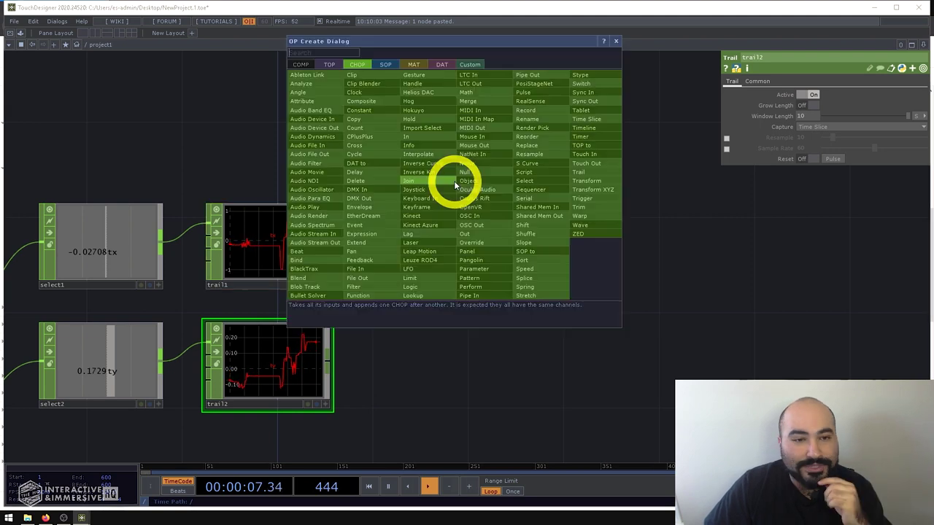
click(301, 85)
click(438, 136)
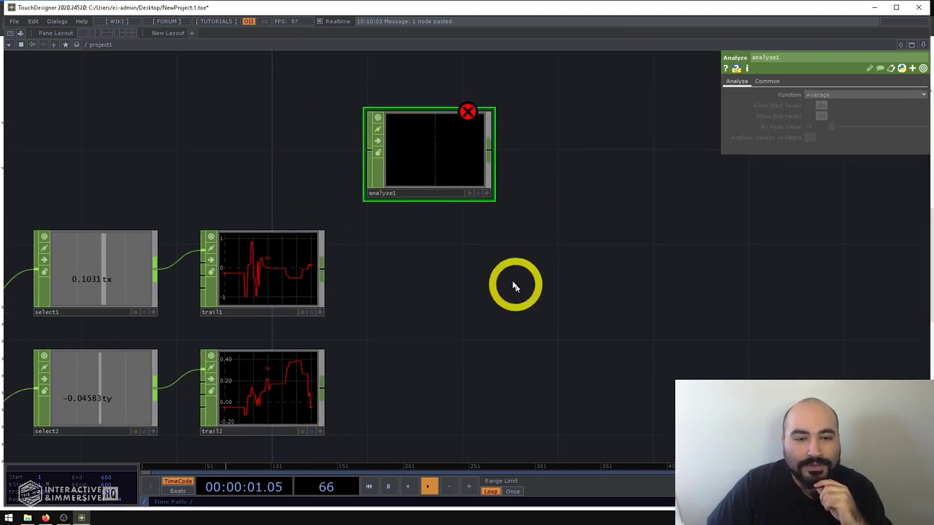
drag(323, 295, 419, 177)
key(ctrl+c)
key(ctrl+v)
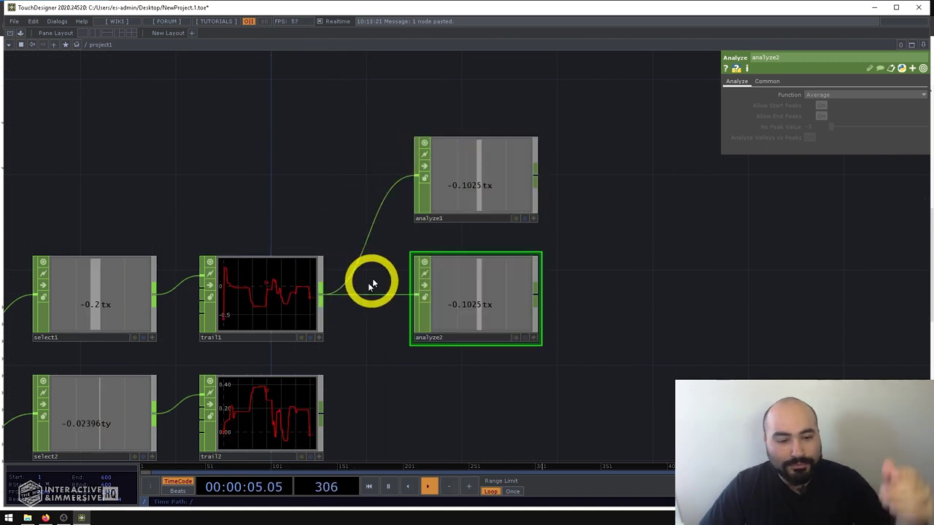
Step: Set analyze1's Function to Maximum and analyze2's Function to Minimum
click(477, 208)
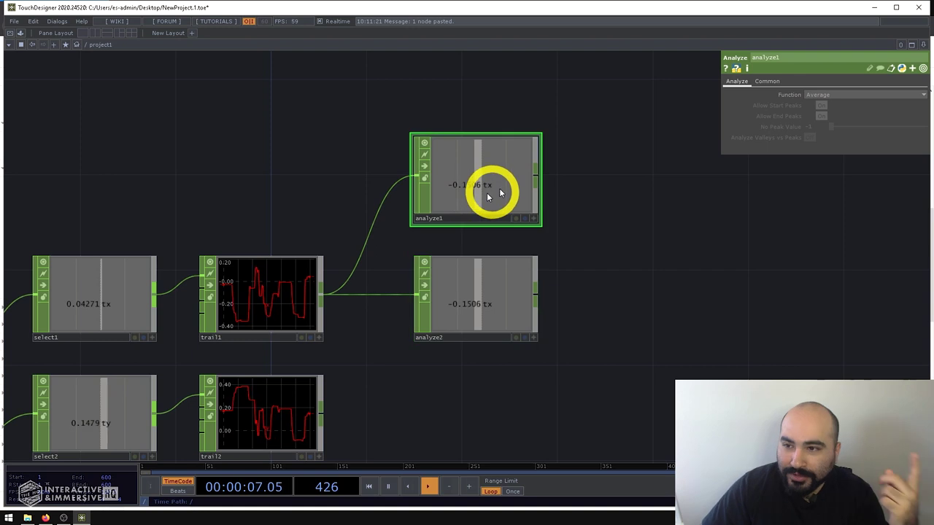
click(848, 94)
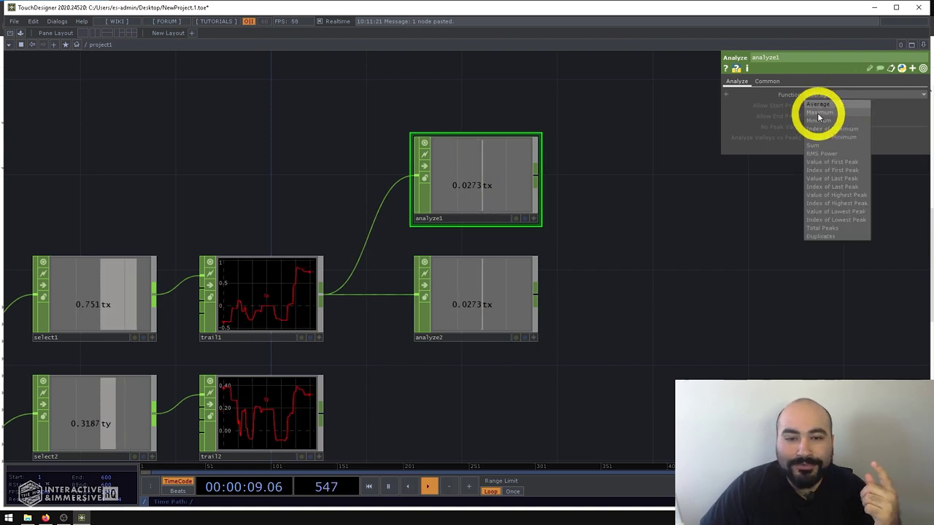
click(819, 113)
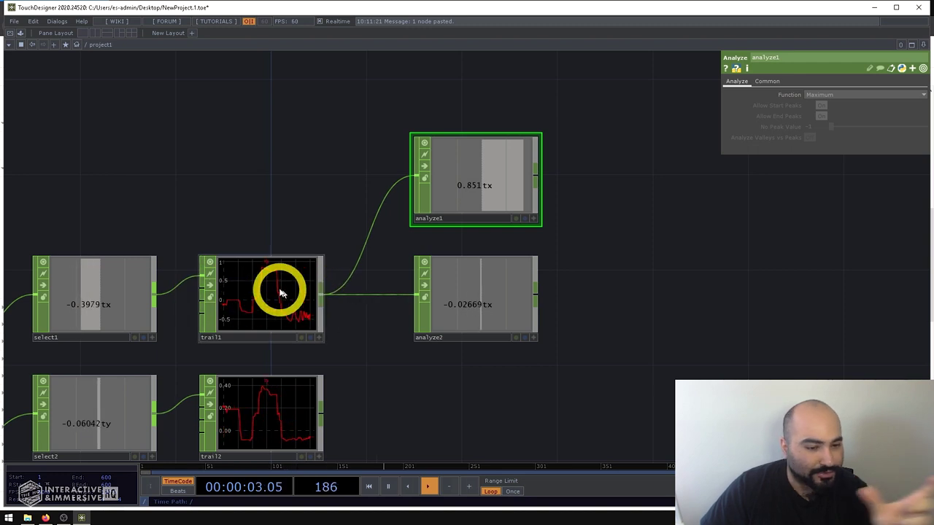
click(462, 314)
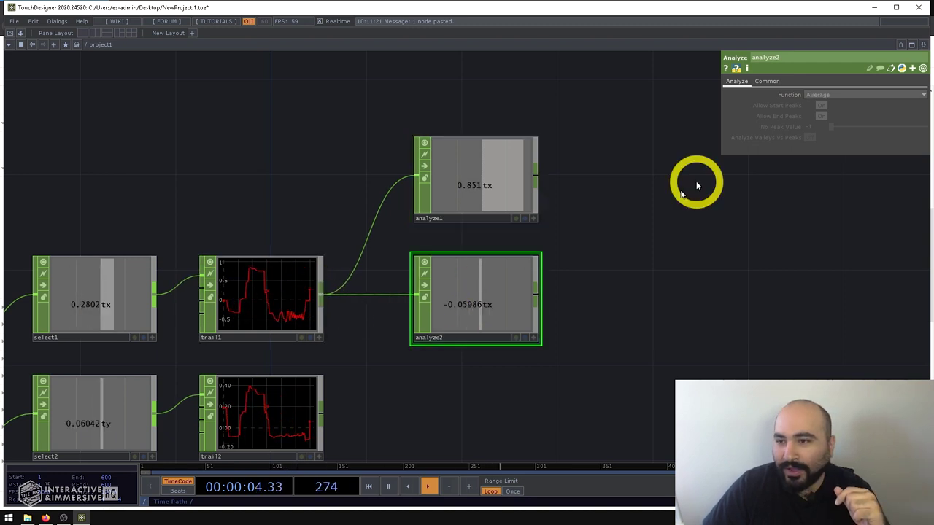
click(837, 96)
click(811, 119)
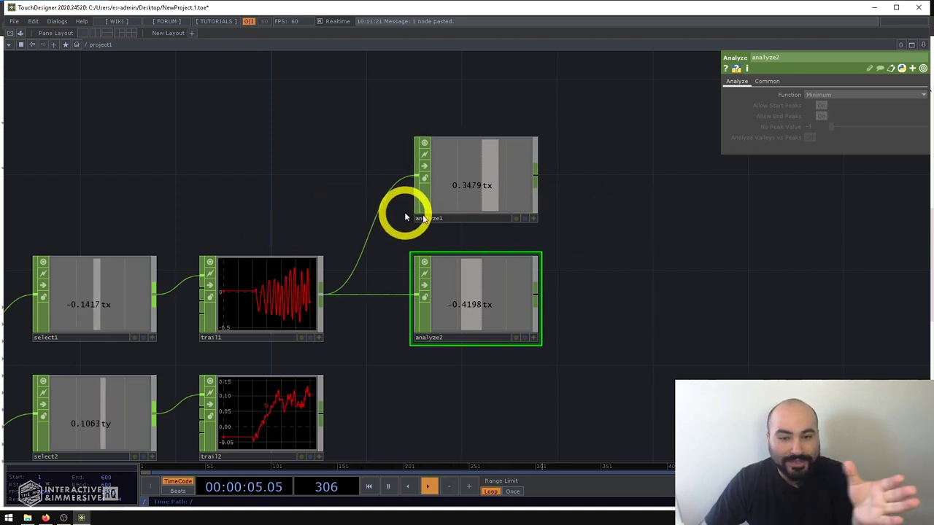
Step: Check analyze1's Maximum and analyze2's Minimum settings and make room below the trails
click(463, 184)
click(468, 273)
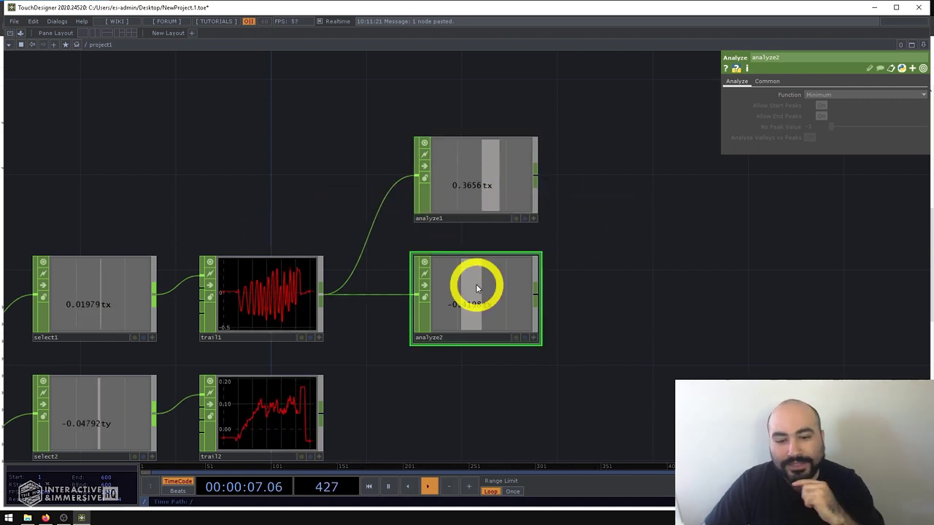
drag(484, 388, 345, 263)
drag(500, 236, 538, 294)
Step: Duplicate the analyze pair as analyze3 and analyze4 and feed trail2 into both
ctrl+click(432, 109)
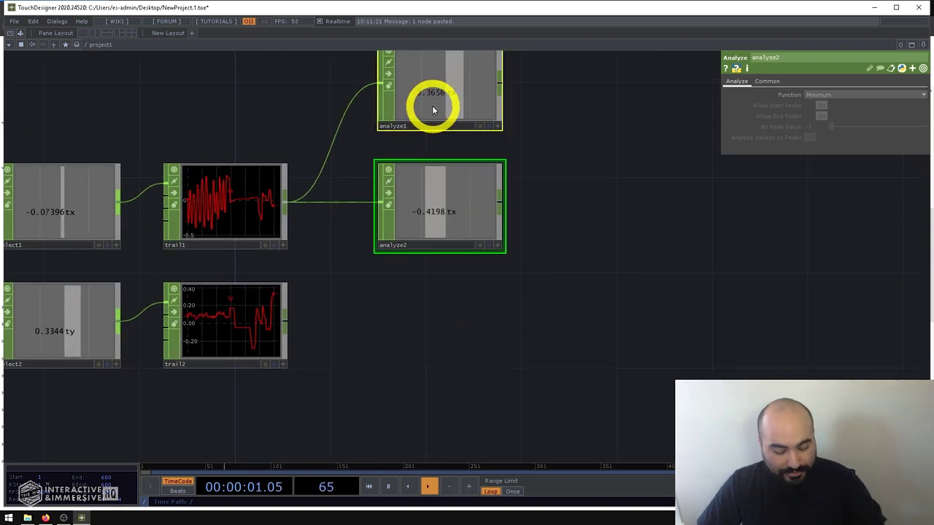
key(ctrl+c)
key(ctrl+v)
drag(286, 320, 379, 438)
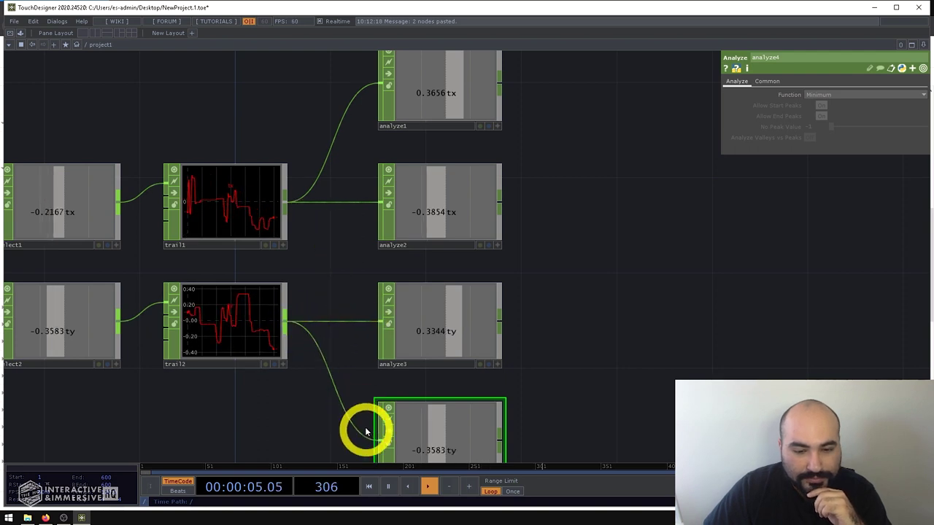
drag(309, 396, 247, 360)
Step: Verify analyze1 and analyze3 report Maximum while analyze2 and analyze4 report Minimum
scroll(247, 360, down, 2)
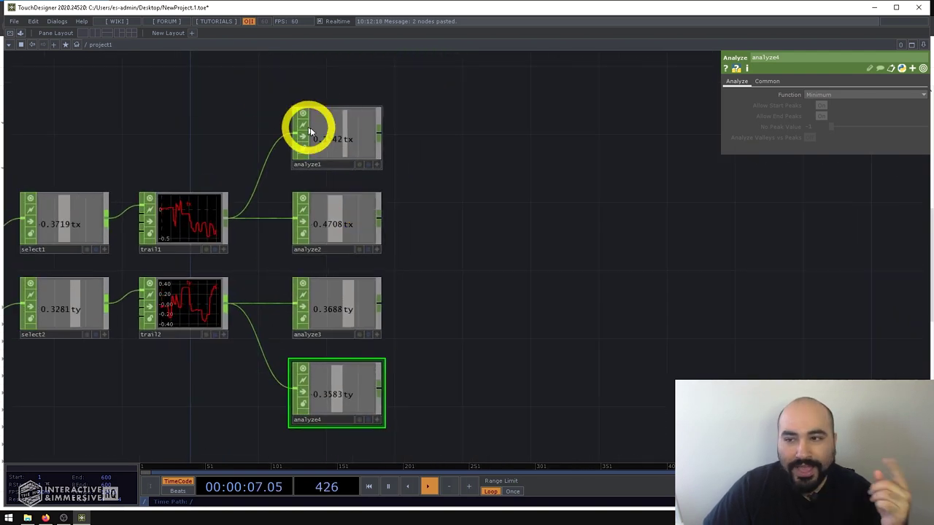
click(336, 134)
click(350, 220)
click(349, 293)
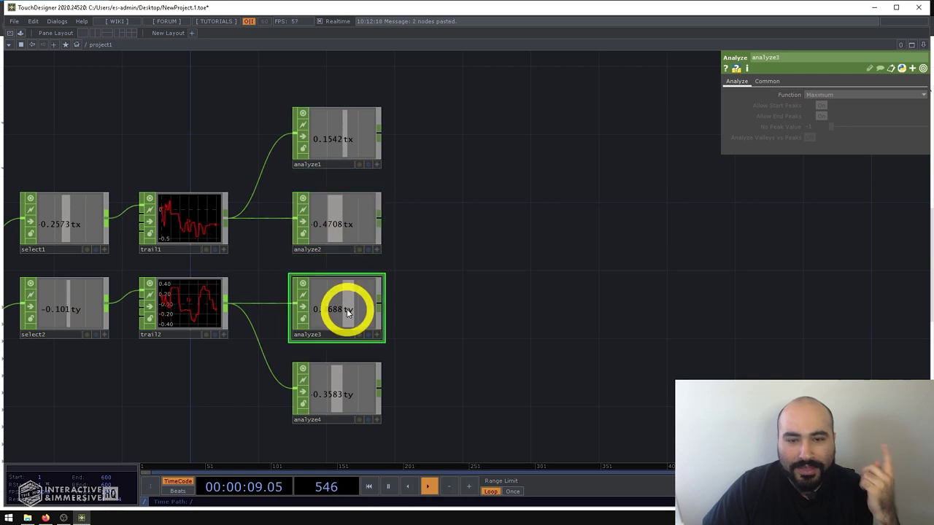
click(351, 390)
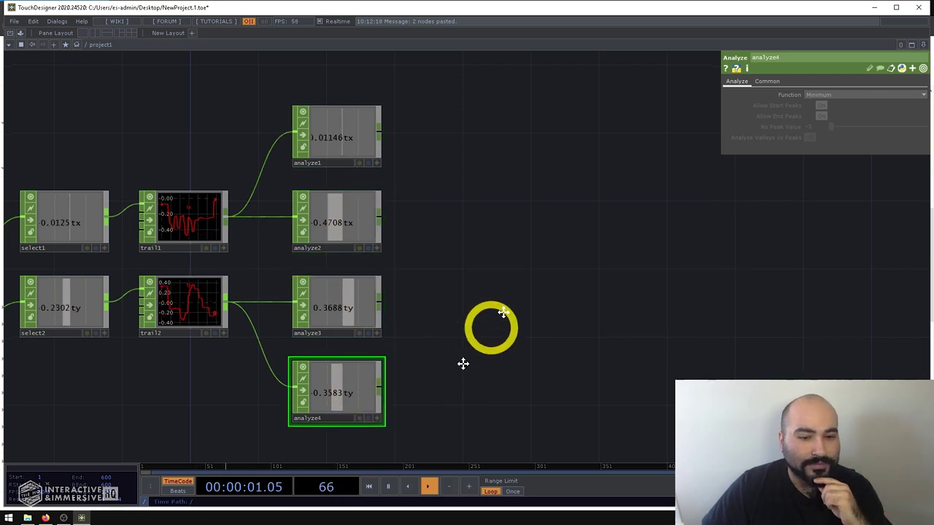
Step: Move select1 and select2 lower in the network
drag(490, 327, 394, 267)
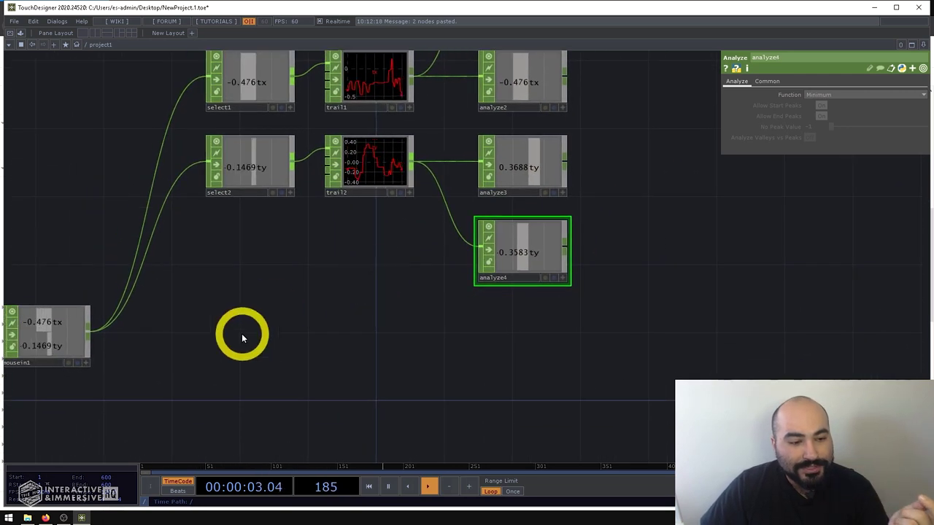
drag(258, 317, 247, 386)
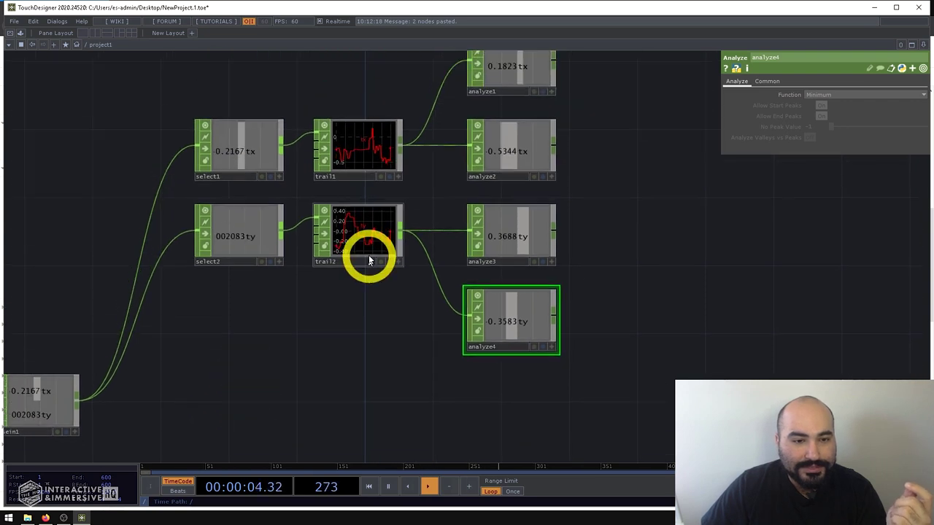
click(225, 124)
ctrl+click(249, 229)
drag(249, 229, 250, 343)
Step: Shift trail1, trail2 and analyze1–4 together up and to the right
scroll(340, 303, down, 3)
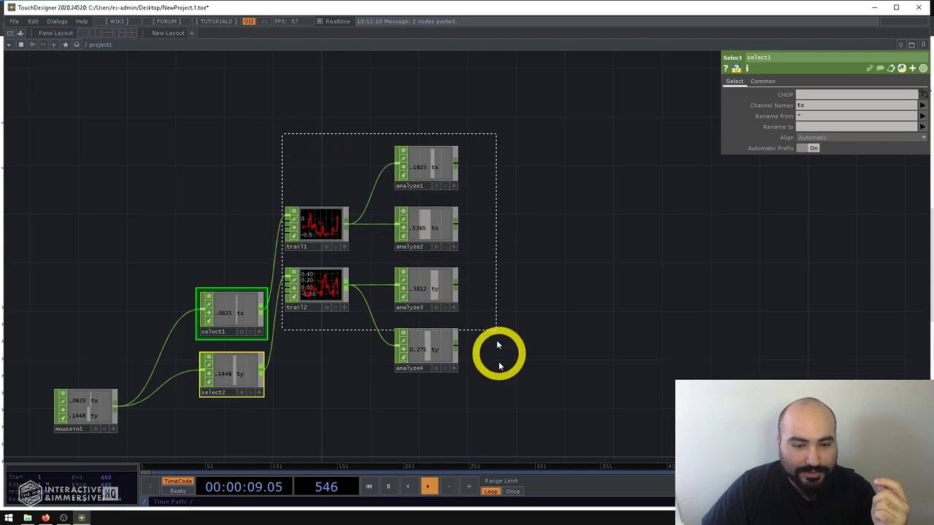
drag(496, 339, 498, 343)
drag(315, 252, 361, 172)
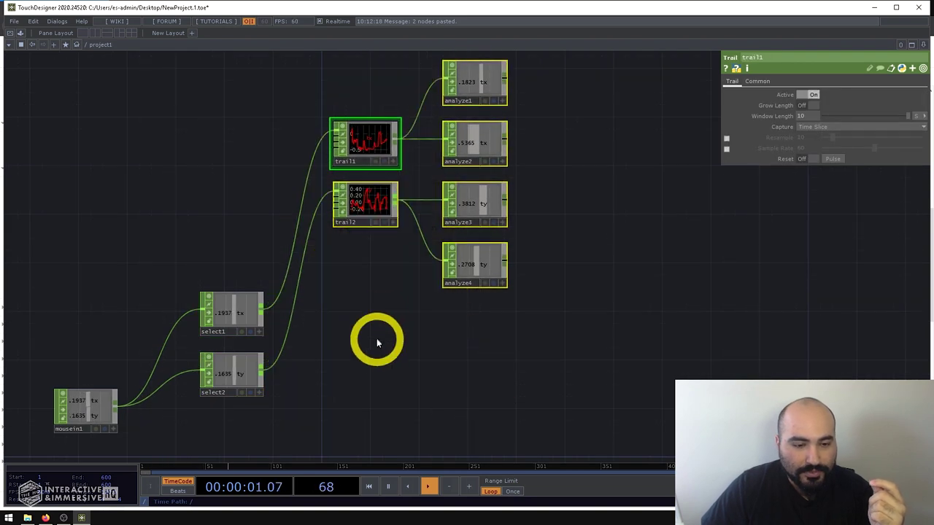
key(Tab)
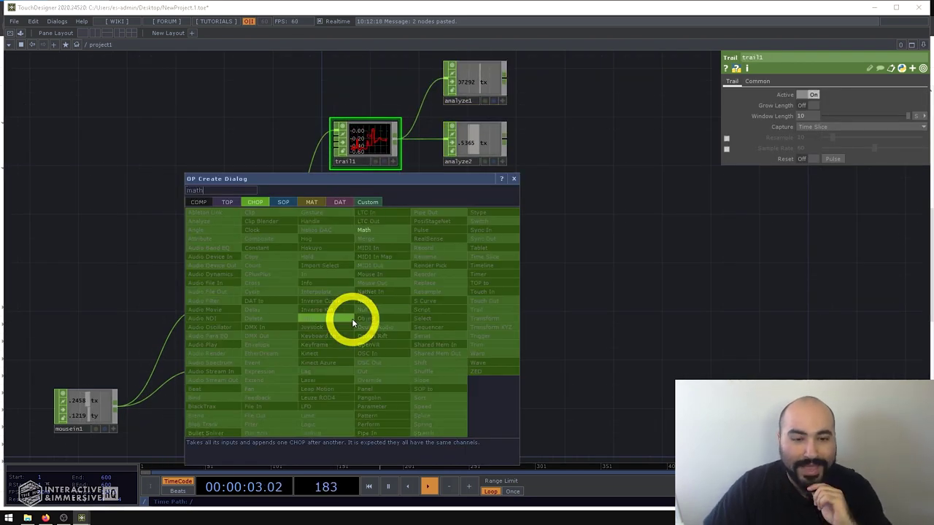
Step: Place a Math CHOP, math1, below the trails and paste a copy as math2
click(379, 229)
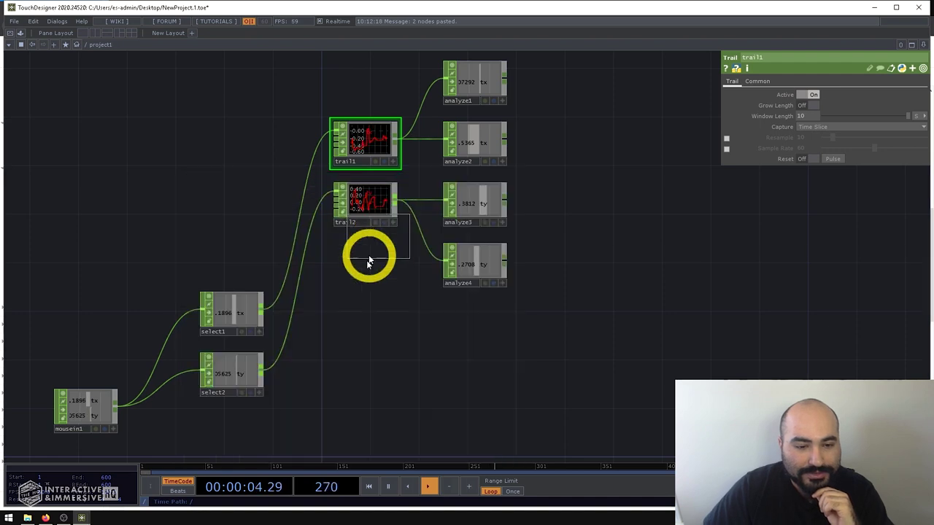
click(344, 309)
click(349, 322)
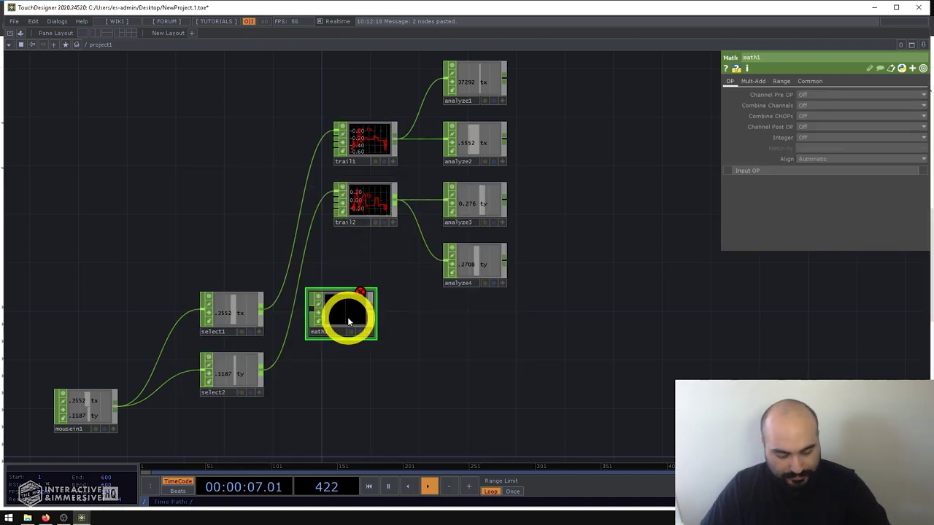
key(ctrl+c)
key(ctrl+v)
click(344, 383)
click(267, 315)
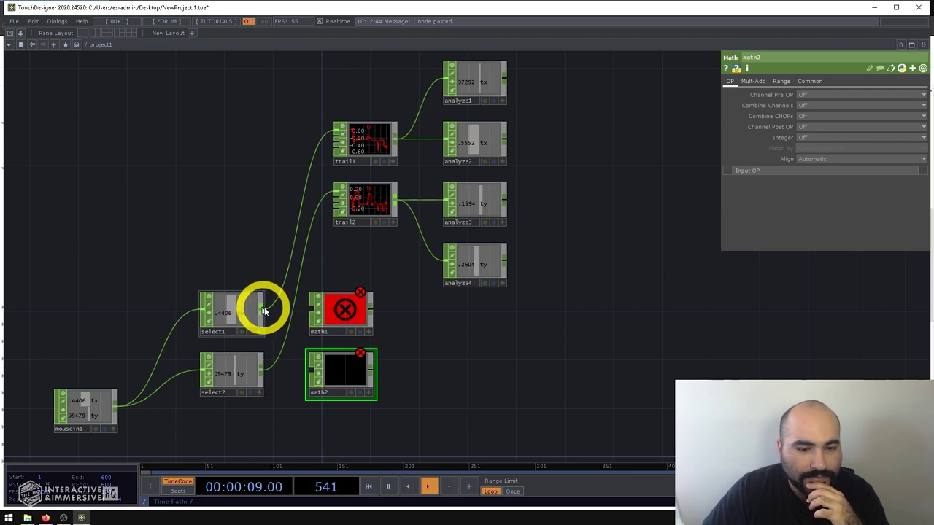
Step: Wire select1 into math1 and select2 into math2, then check math1's input
click(259, 371)
click(306, 374)
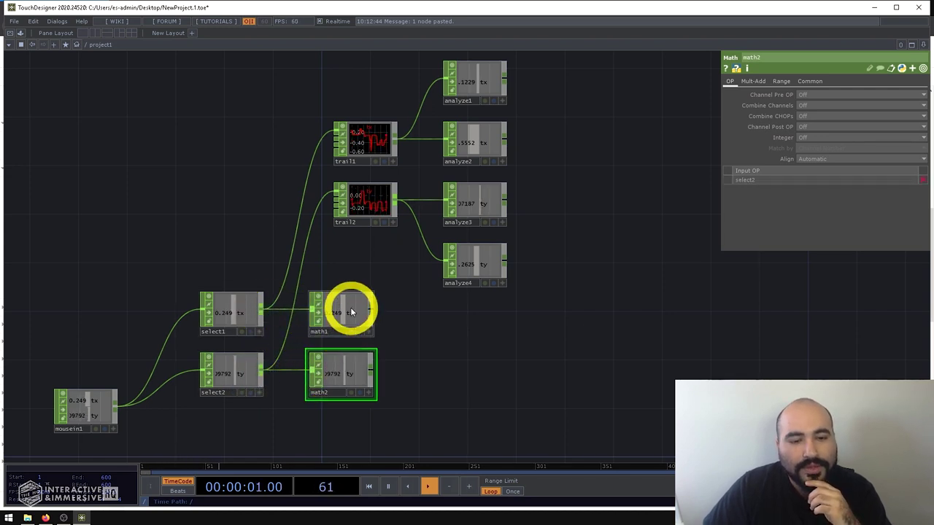
click(354, 303)
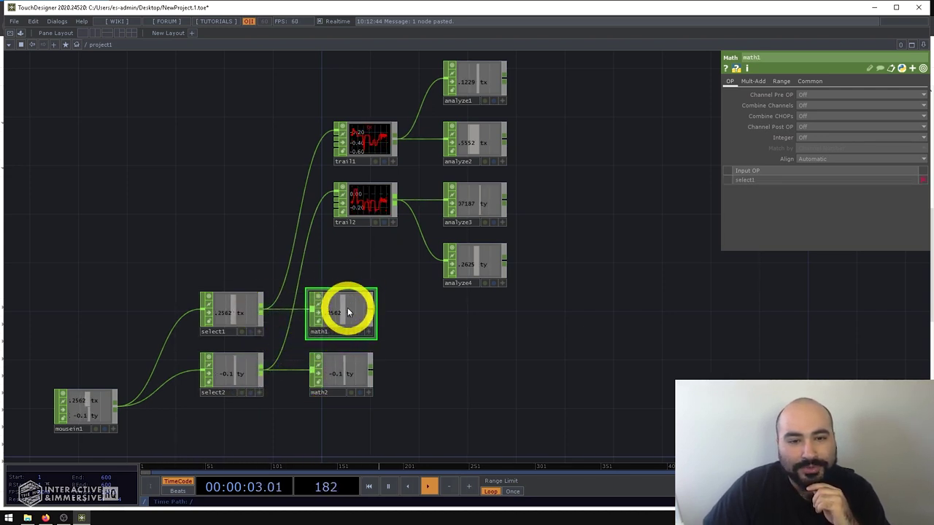
scroll(438, 150, up, 2)
scroll(438, 149, up, 2)
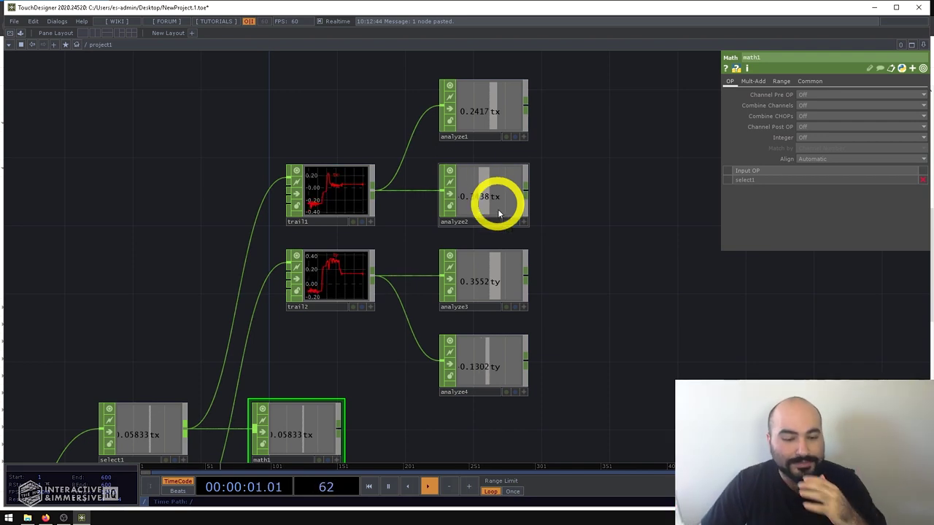
scroll(367, 358, down, 1)
scroll(367, 357, down, 4)
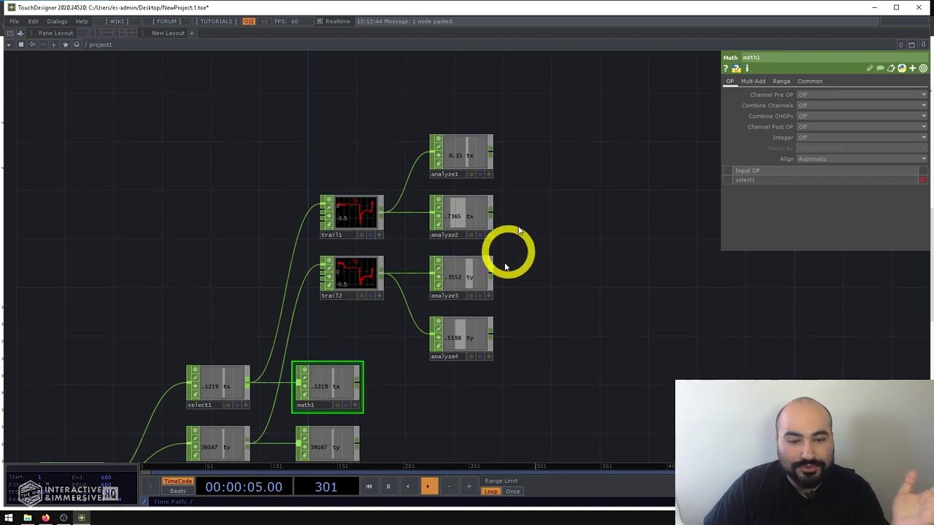
Step: Link math1's From Range to analyze2's tx minimum and analyze1's tx maximum as CHOP references
click(457, 154)
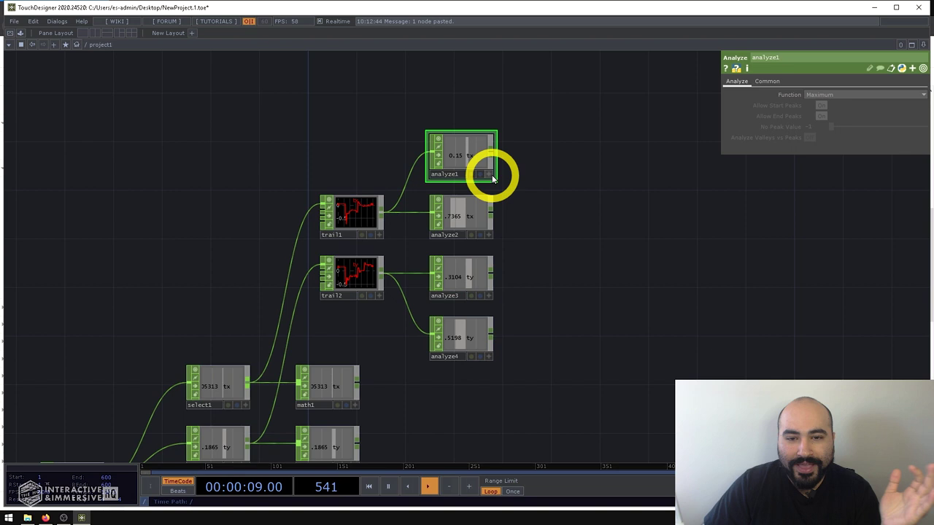
click(490, 175)
click(342, 384)
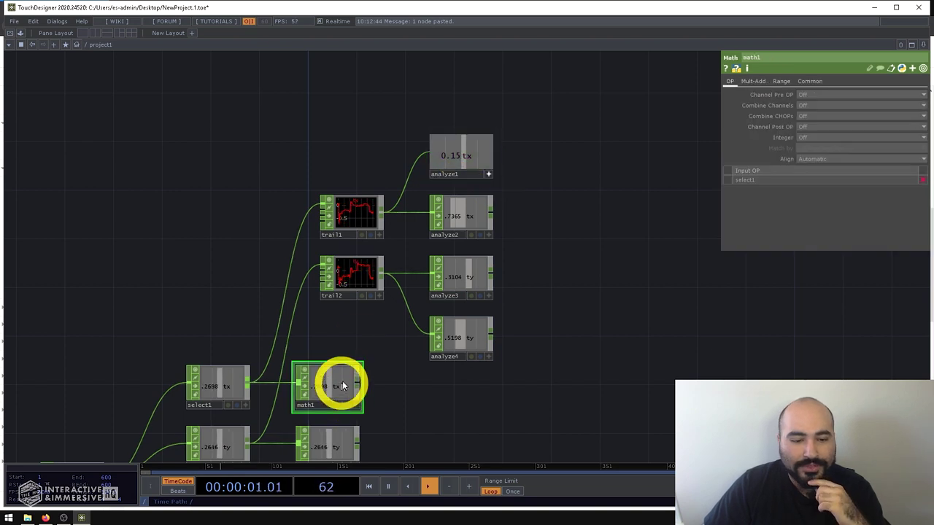
click(779, 82)
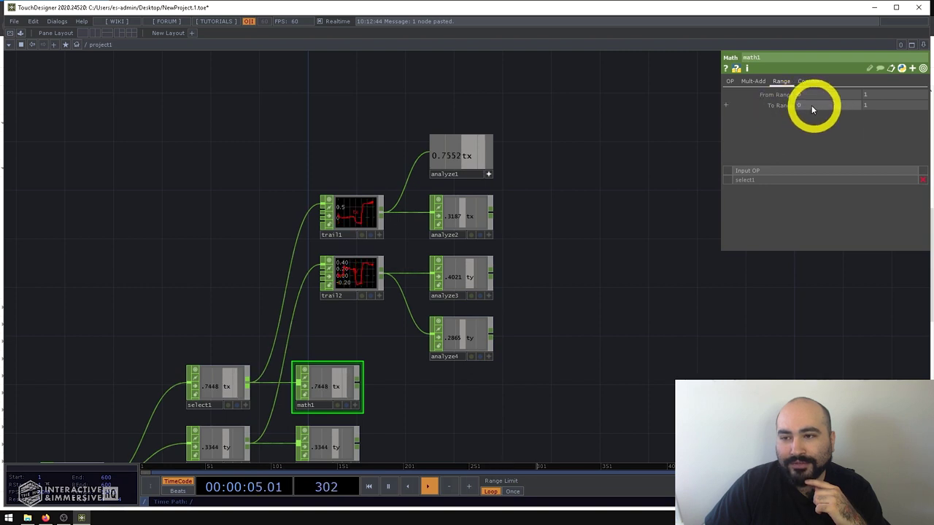
drag(457, 162, 903, 94)
click(893, 94)
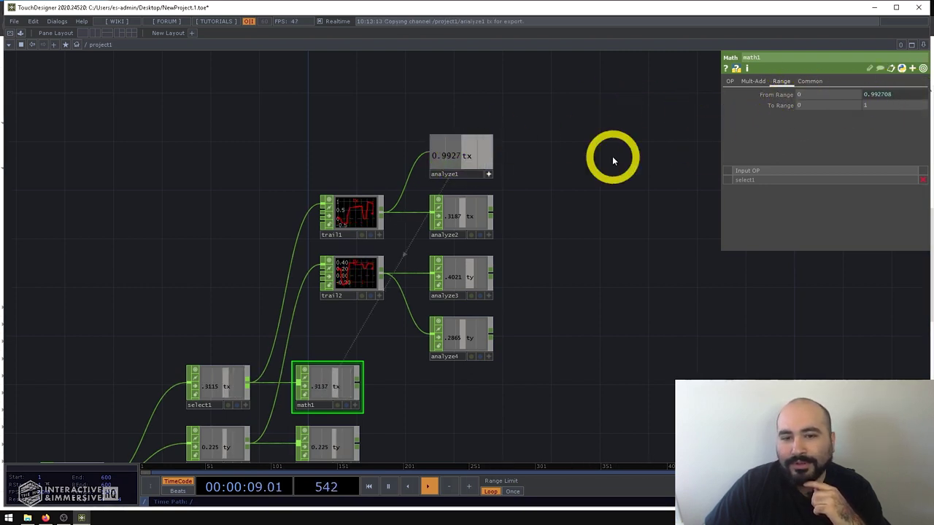
drag(467, 217, 790, 94)
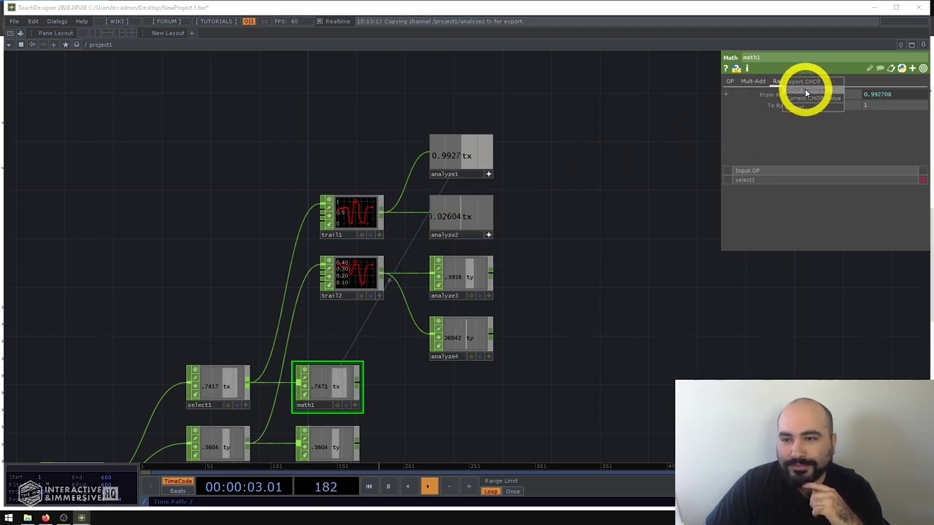
click(806, 91)
drag(408, 373, 409, 348)
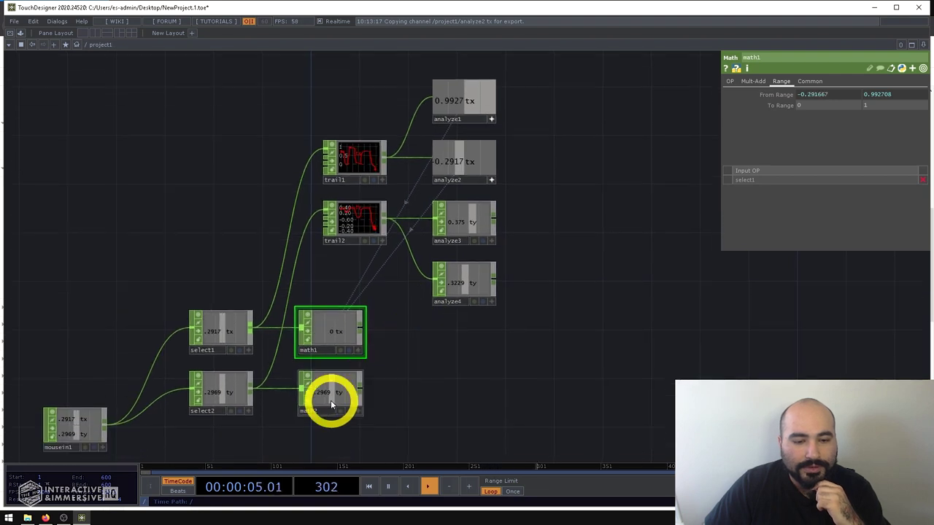
Step: Link math2's From Range to analyze4's ty minimum and analyze3's ty maximum as CHOP references
click(331, 400)
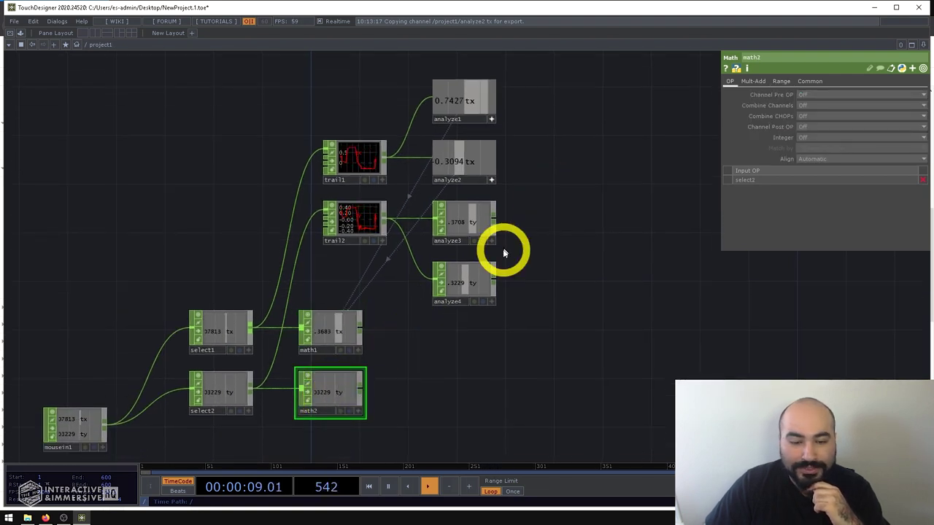
click(755, 81)
click(781, 81)
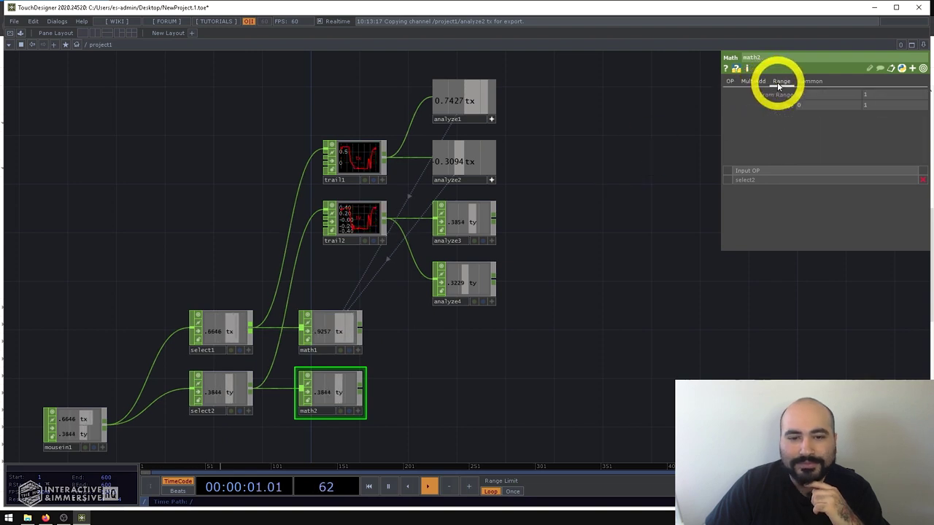
click(492, 242)
drag(473, 217, 885, 94)
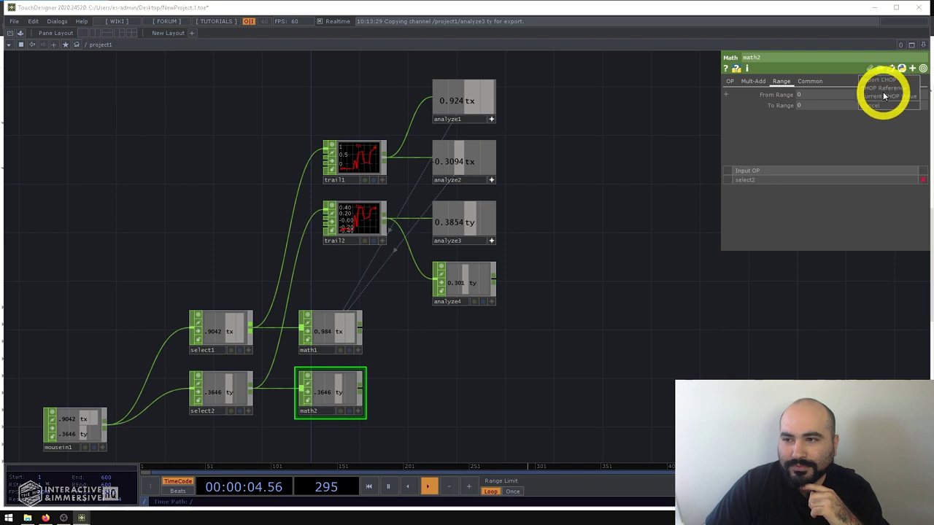
click(494, 299)
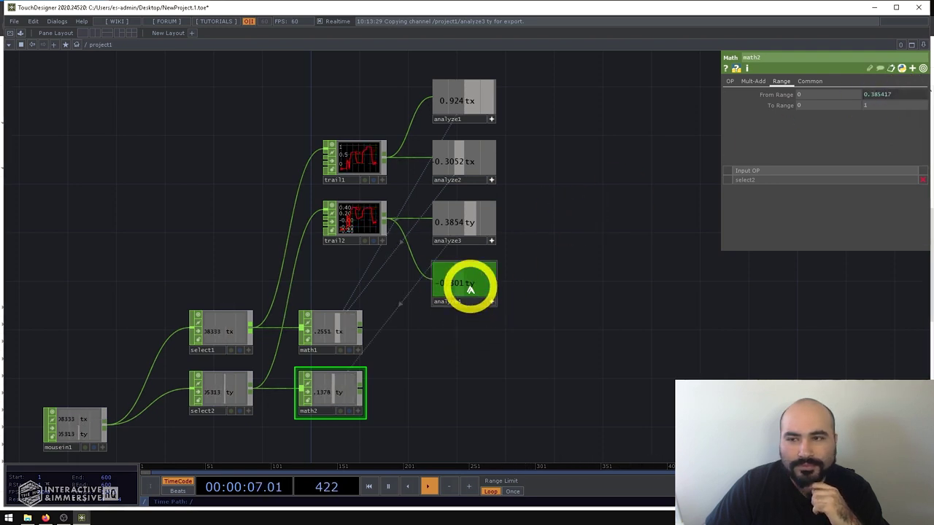
drag(472, 284, 802, 94)
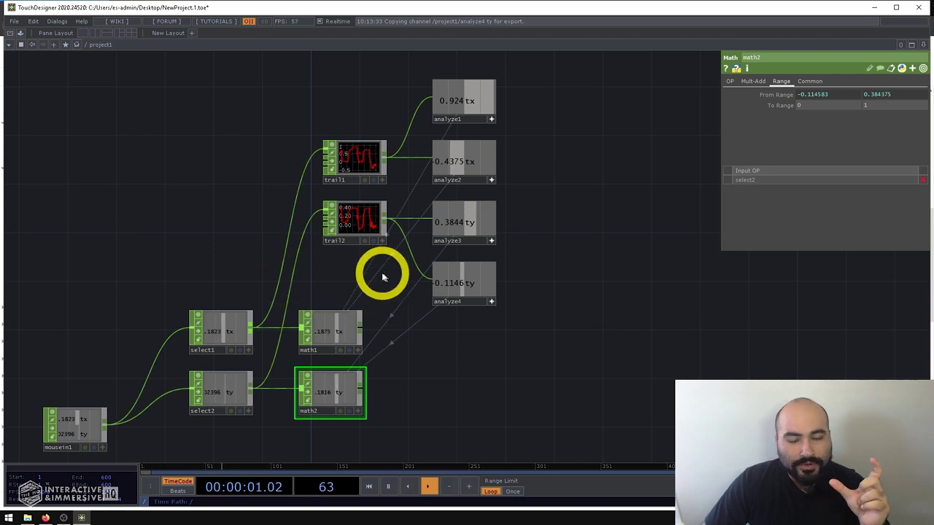
drag(381, 273, 404, 323)
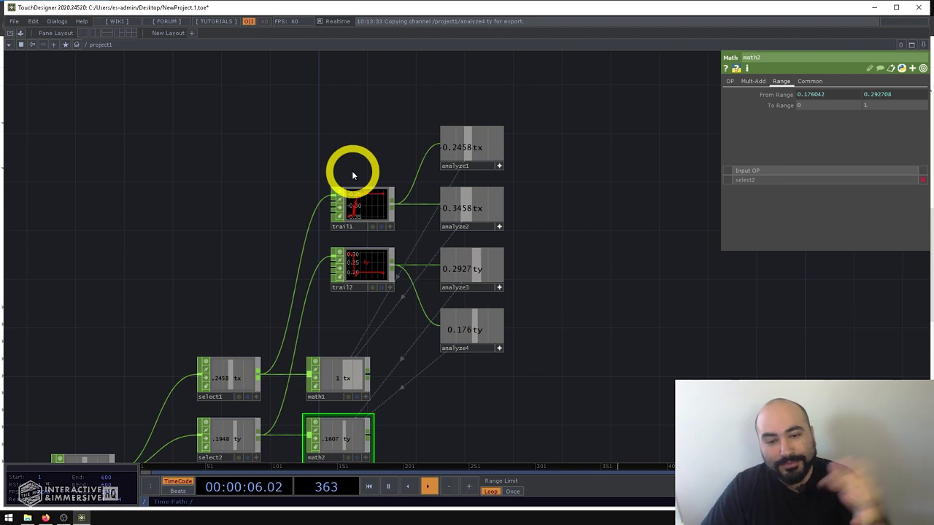
click(342, 368)
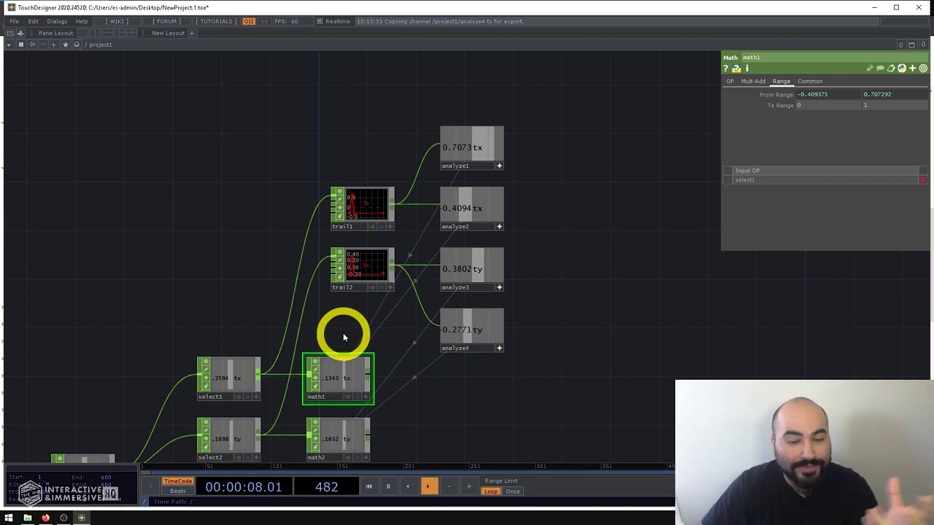
Step: Select the trail and analyze nodes, move the group up-left, and reframe the network
drag(364, 340, 366, 360)
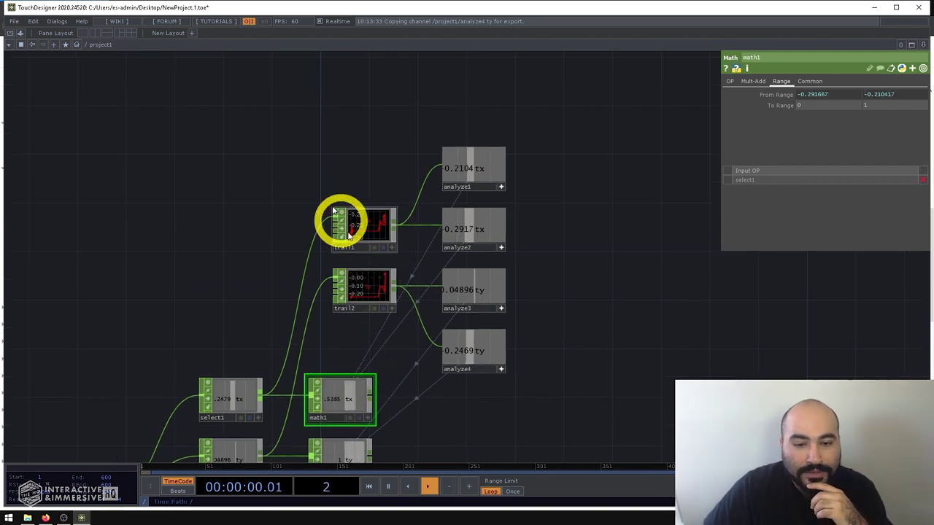
right_drag(316, 132, 563, 344)
drag(369, 292, 350, 254)
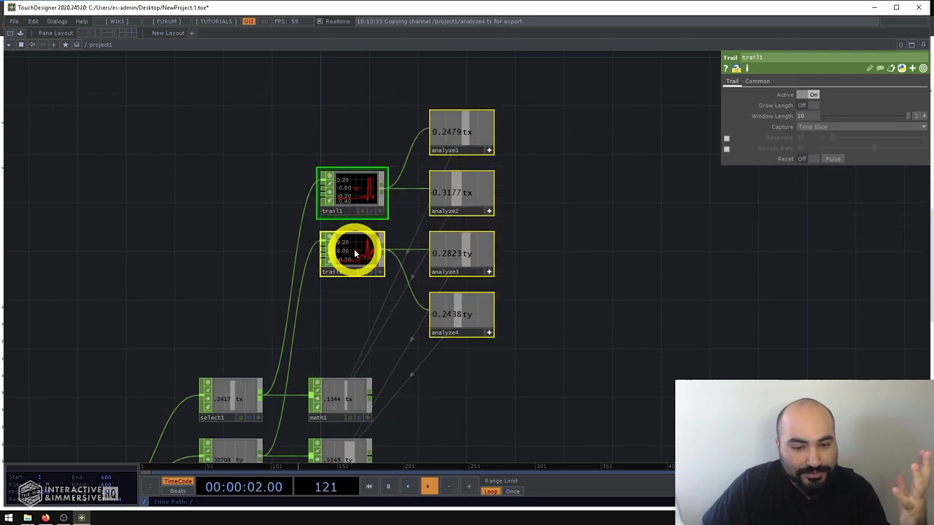
drag(459, 386, 464, 344)
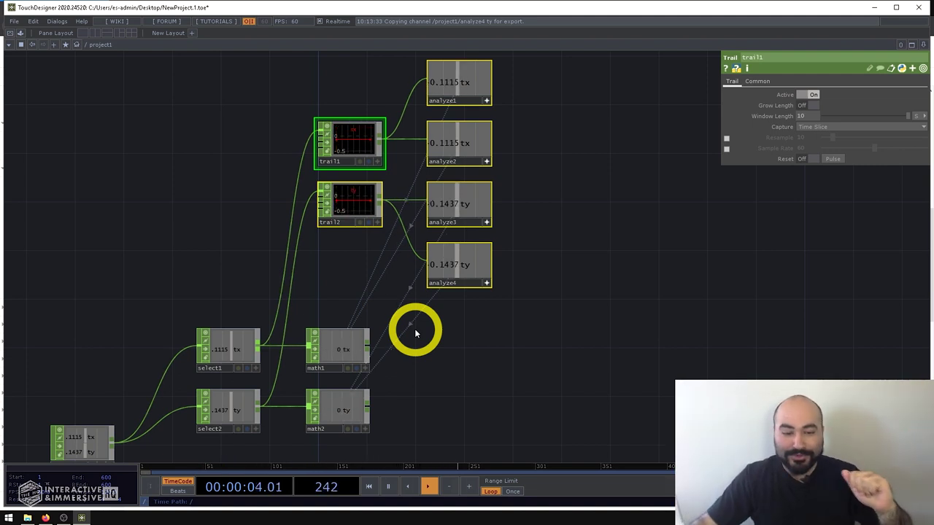
click(332, 141)
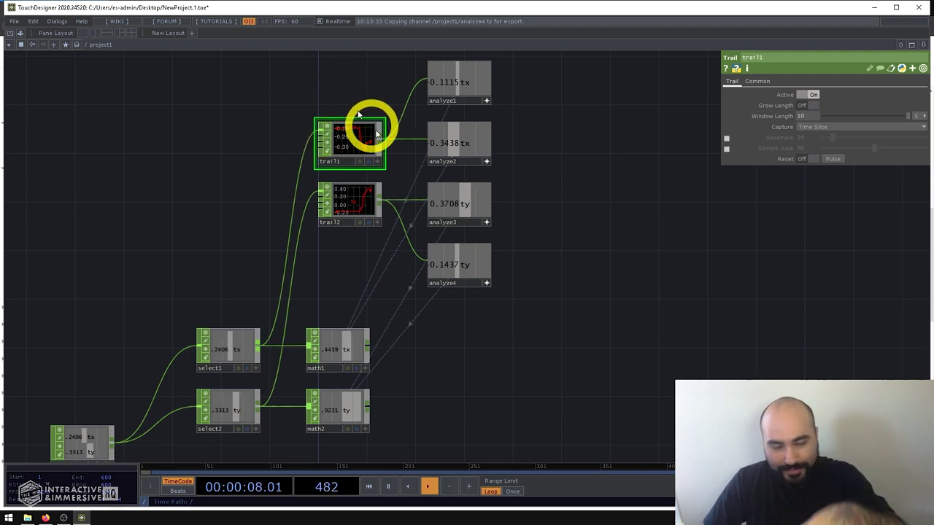
drag(361, 267, 379, 321)
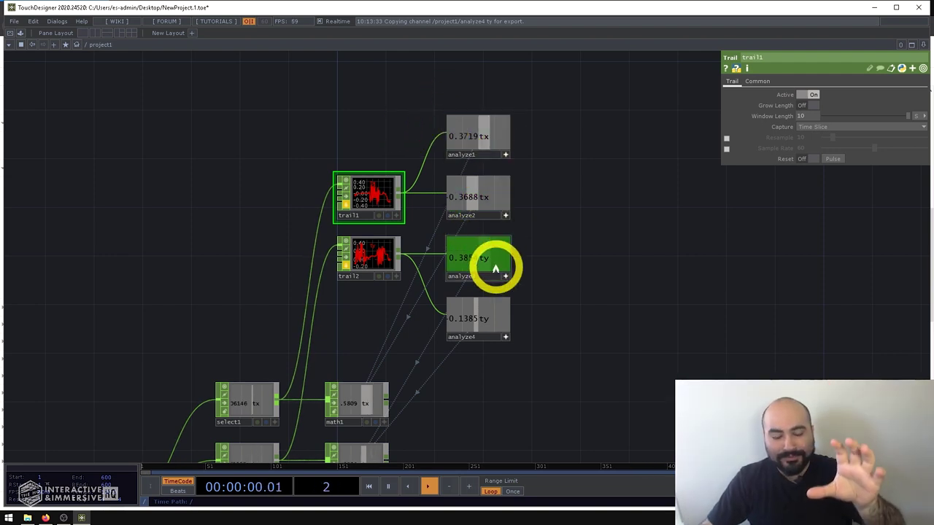
click(358, 398)
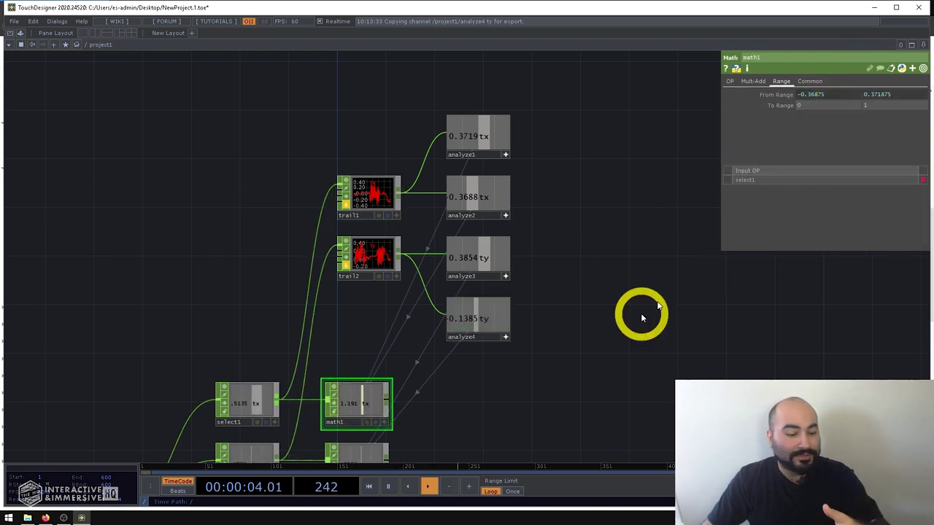
drag(613, 356, 621, 325)
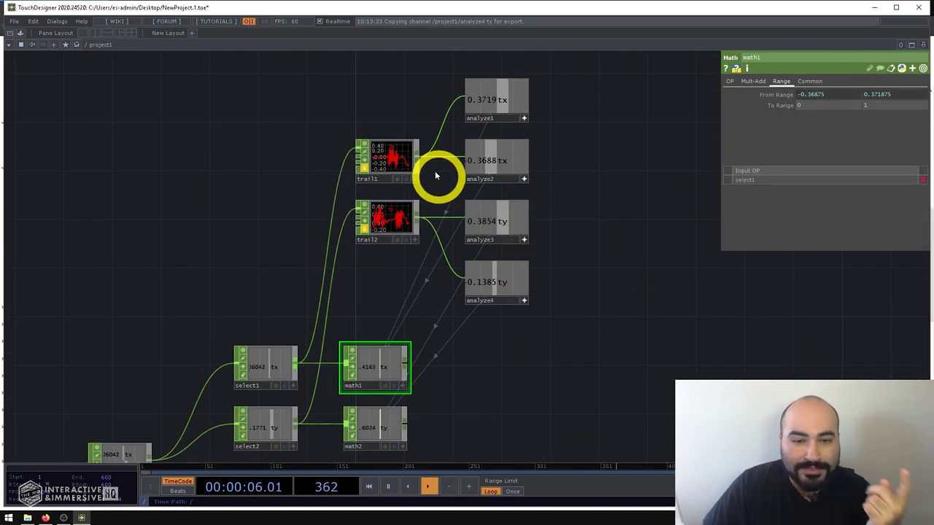
click(399, 160)
scroll(401, 172, up, 3)
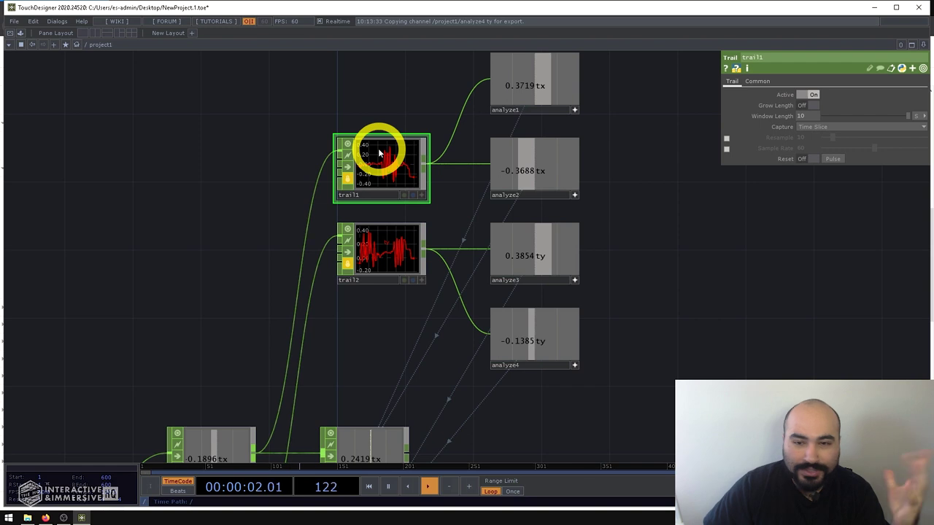
drag(433, 110, 433, 124)
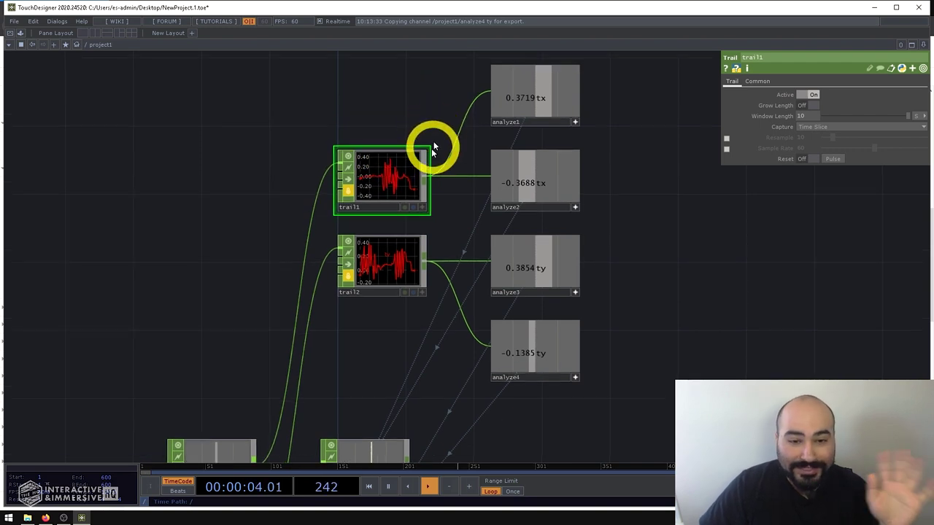
scroll(416, 254, down, 2)
drag(402, 344, 358, 226)
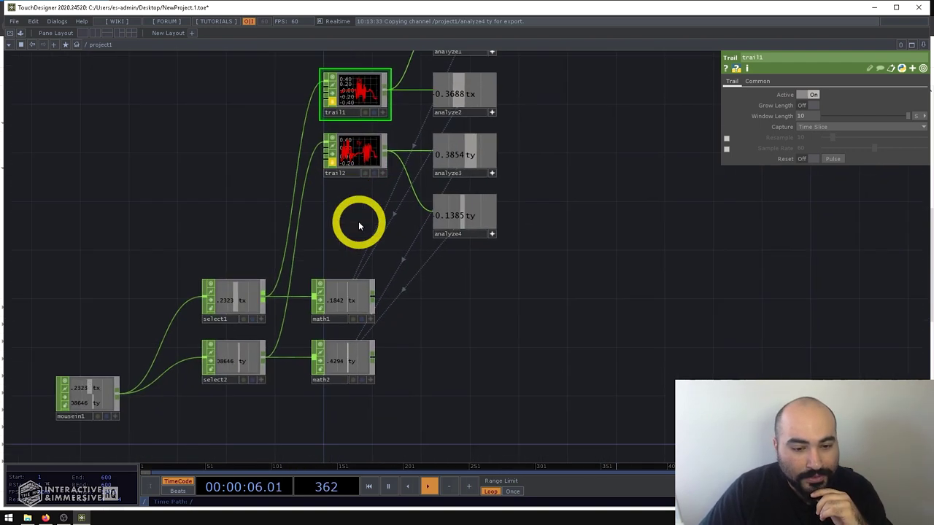
scroll(367, 255, up, 2)
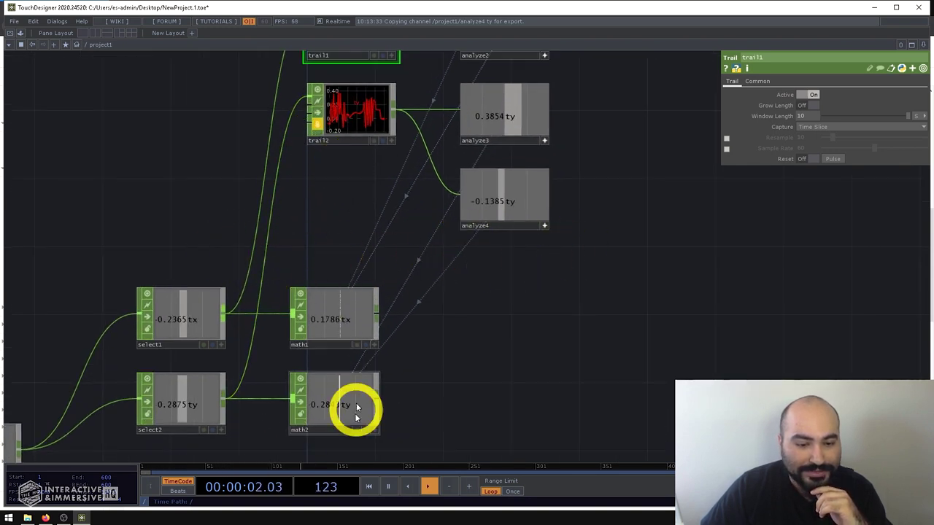
scroll(481, 288, up, 2)
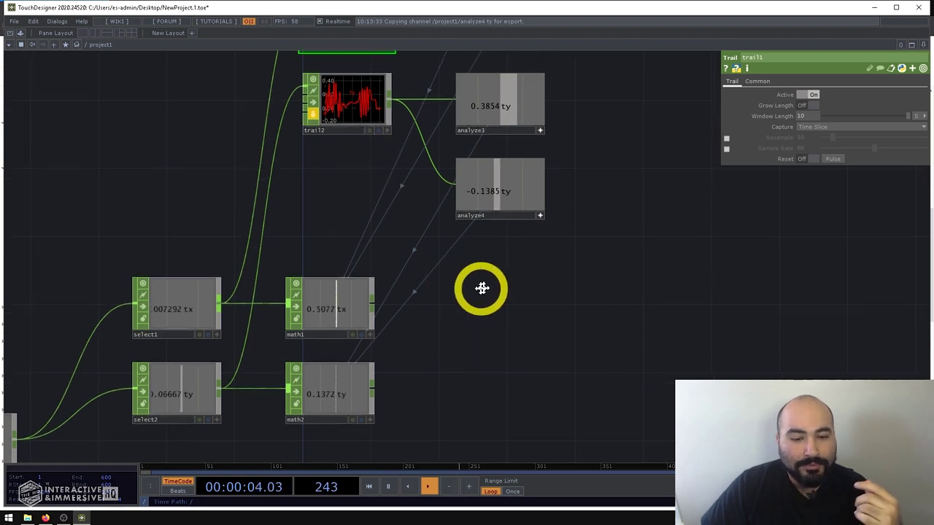
scroll(448, 264, up, 1)
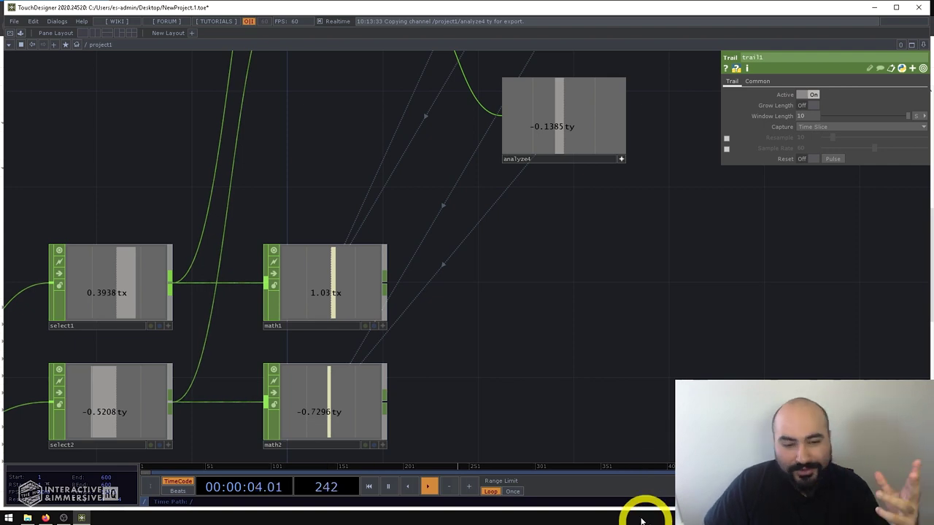
scroll(569, 346, down, 5)
drag(525, 334, 430, 358)
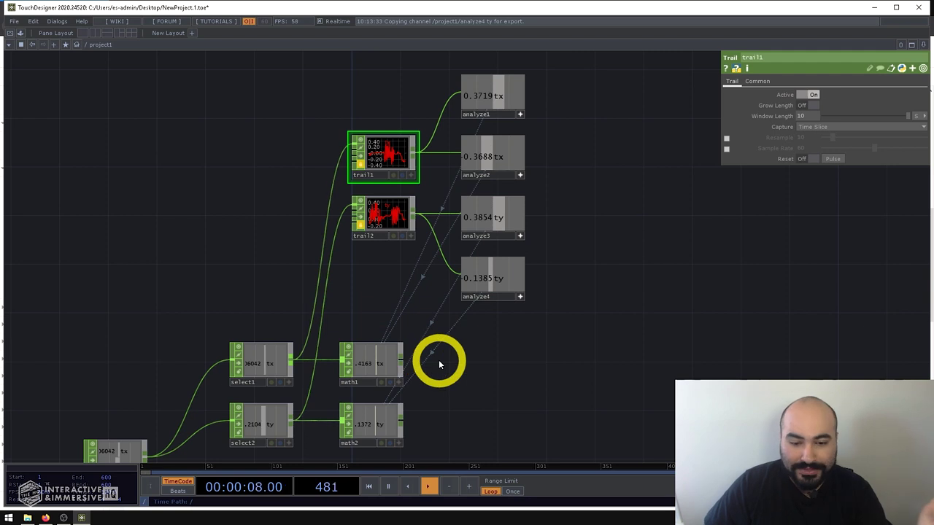
Step: Create a Limit CHOP, limit1, beside math1 and wire math1's output into it
key(Tab)
text(li)
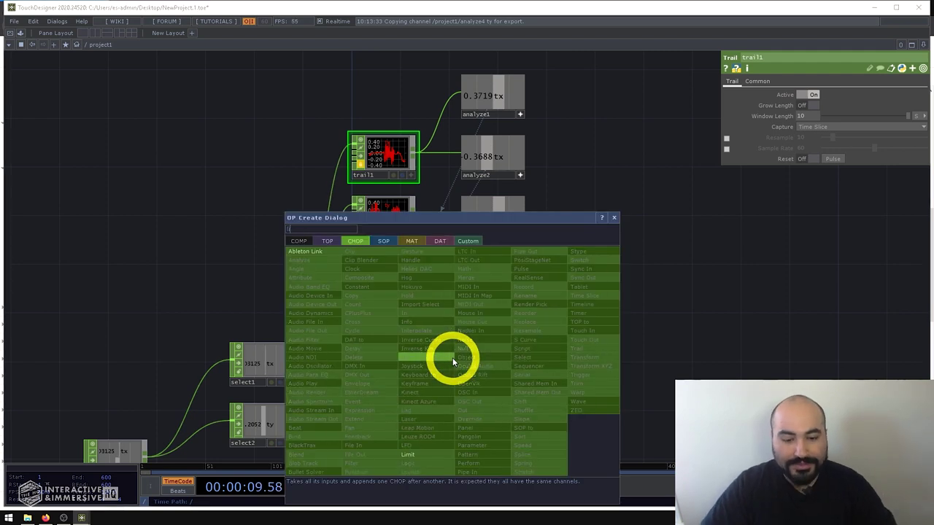
click(432, 456)
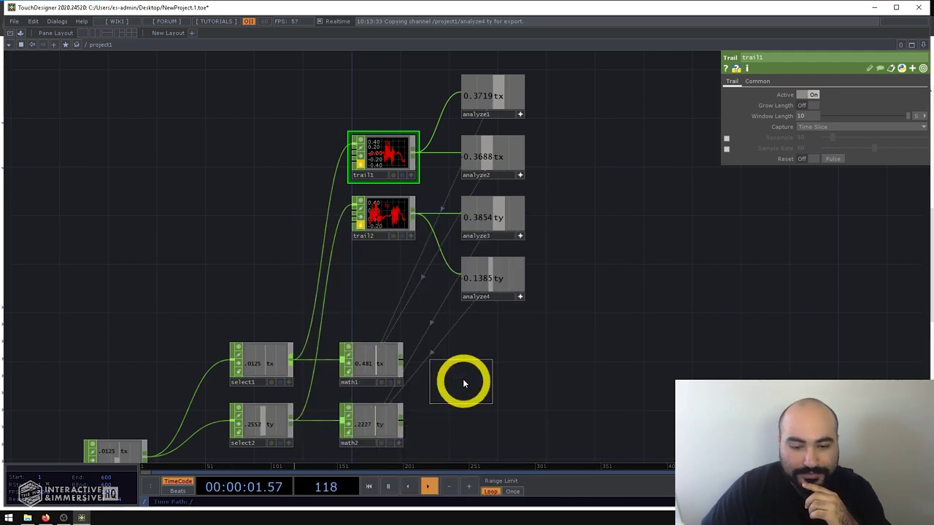
click(462, 382)
drag(400, 359, 441, 359)
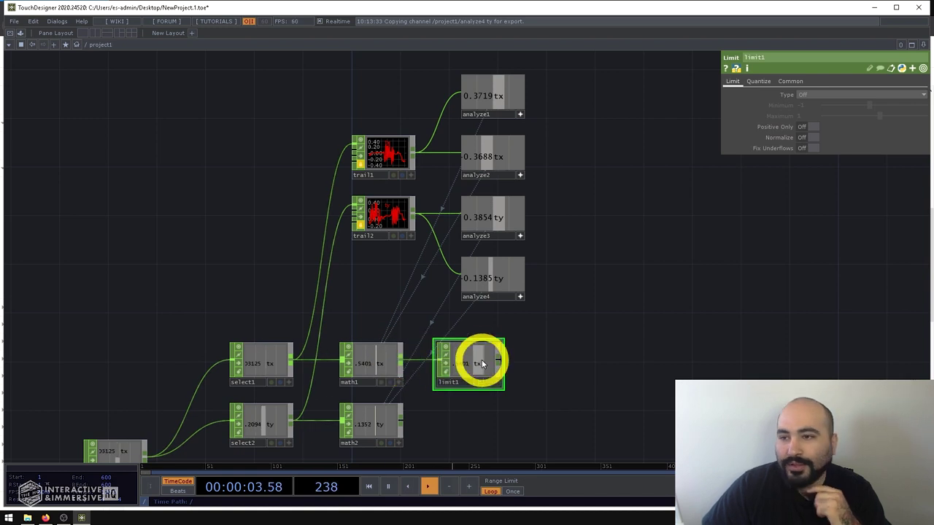
Step: Set limit1's Type to Clamp with a Minimum of 0
click(809, 93)
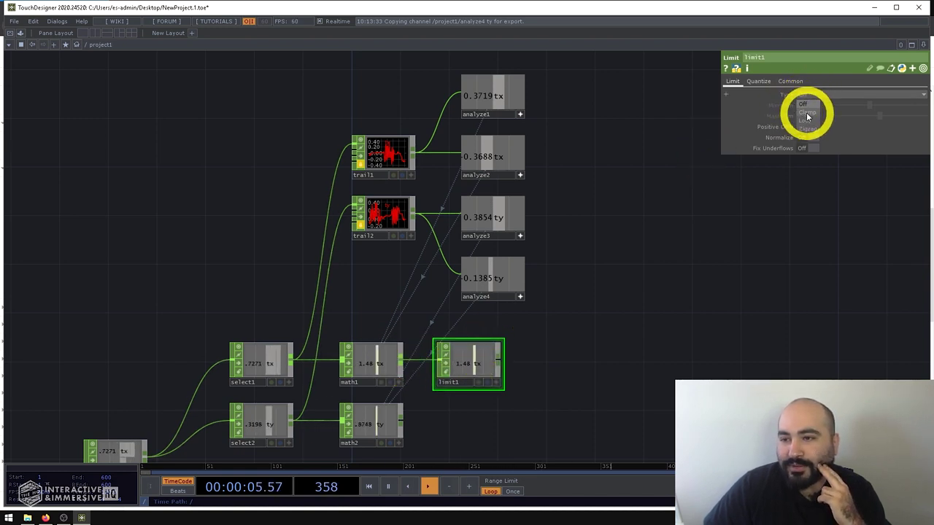
click(805, 112)
text(0)
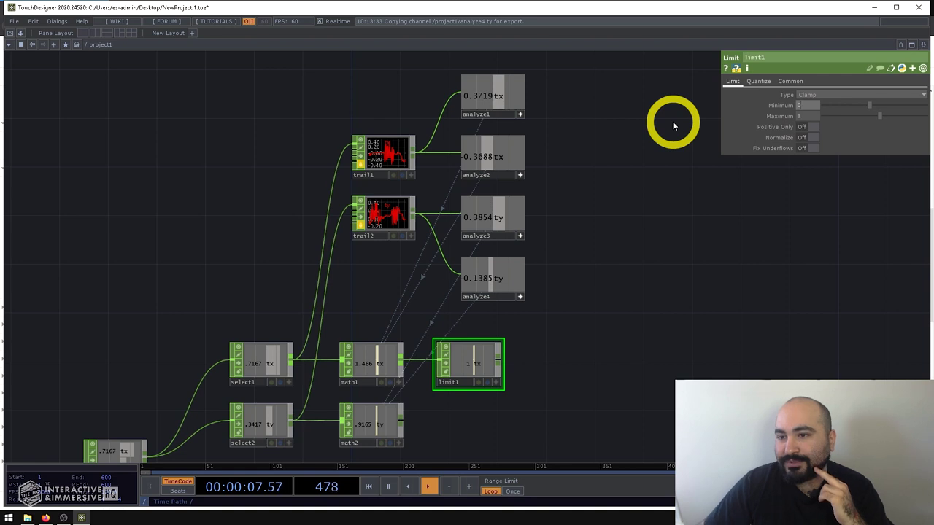
key(Return)
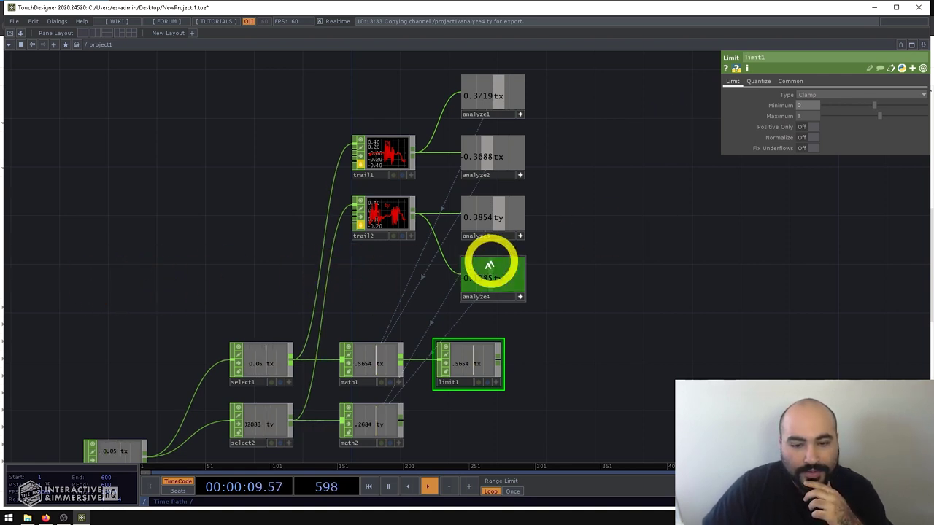
drag(487, 406, 483, 348)
scroll(483, 349, up, 2)
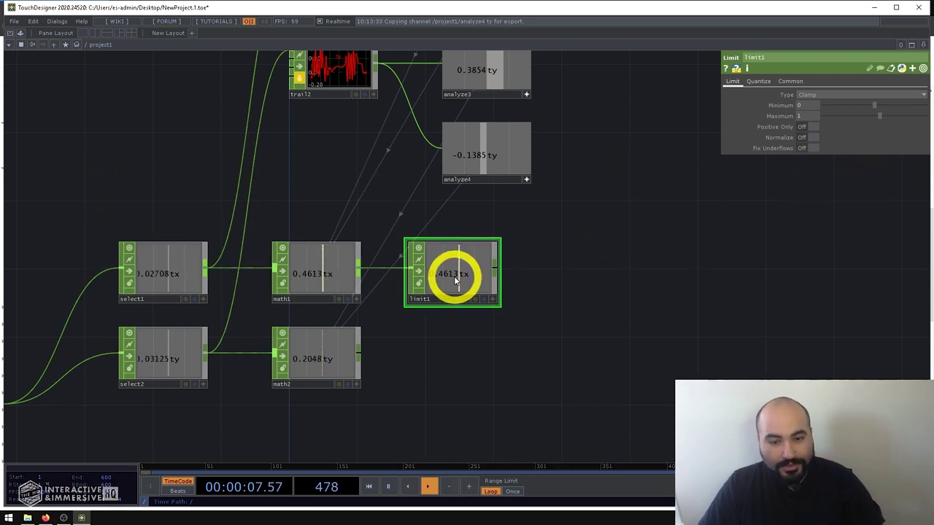
Step: Paste a copy of limit1 as limit2 and feed math2's output into it
key(ctrl+v)
drag(358, 354, 466, 350)
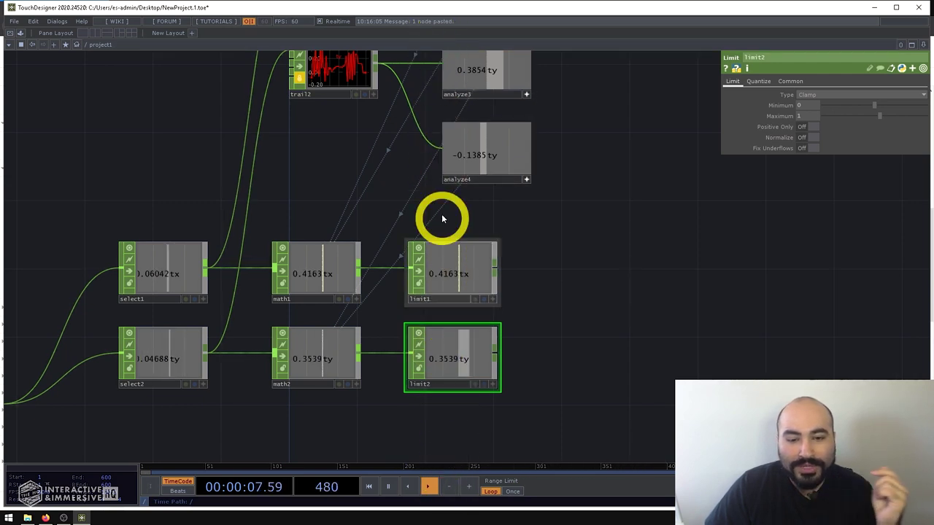
drag(610, 243, 446, 304)
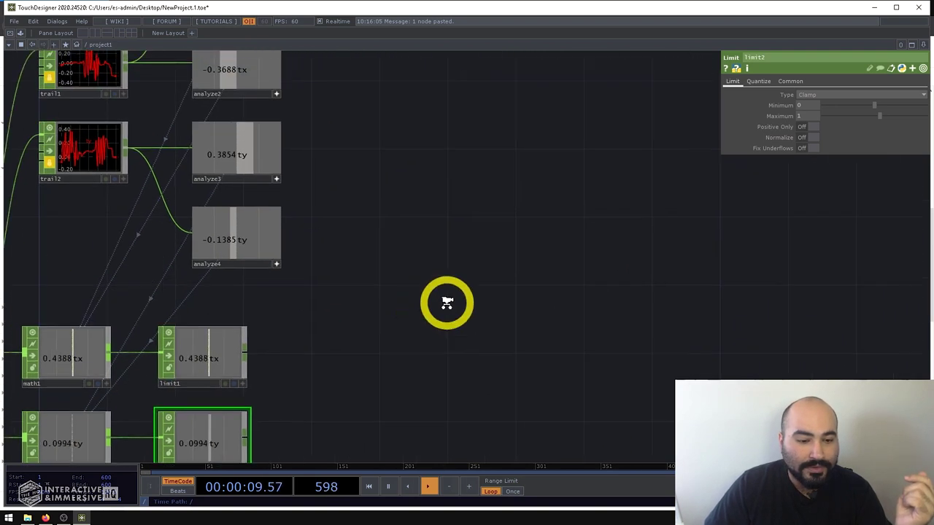
scroll(449, 295, down, 2)
Step: Add a Merge CHOP, merge1, right of the limits, fed by limit1 and limit2
key(Tab)
text(merge)
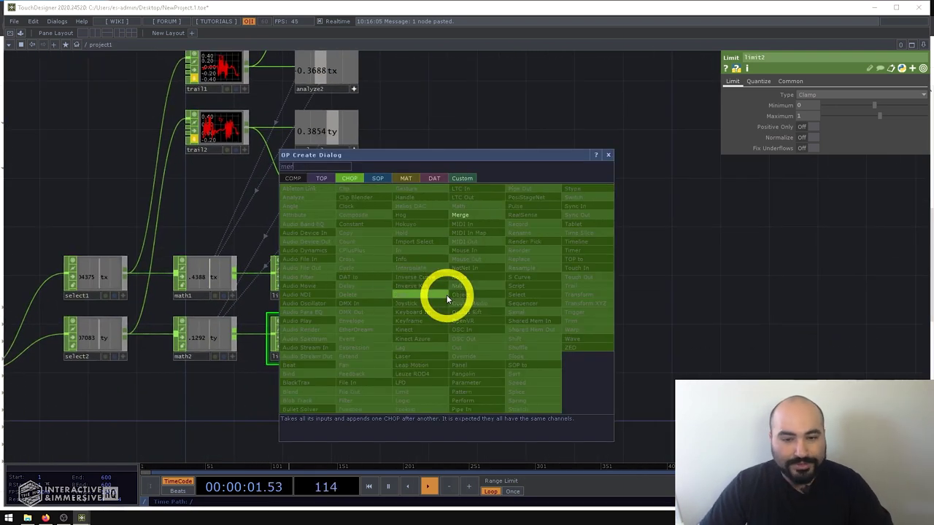
click(463, 214)
click(434, 315)
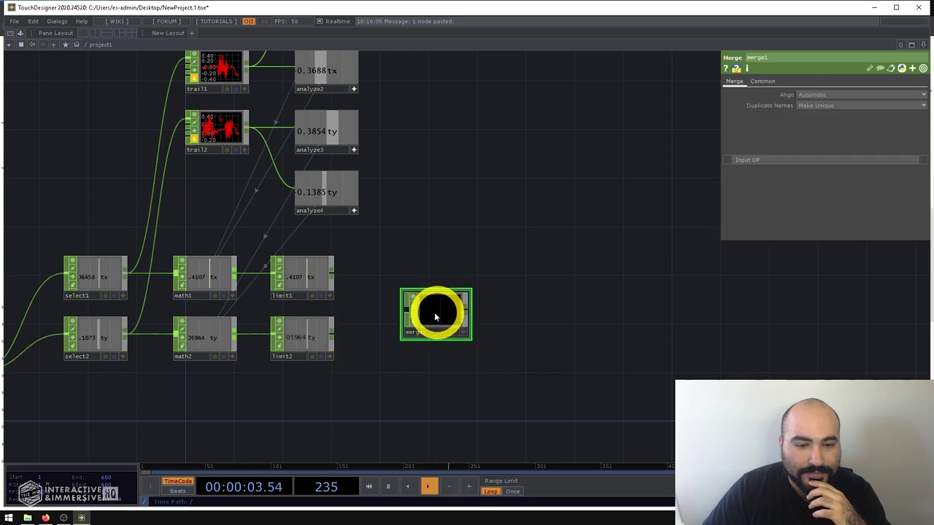
drag(332, 275, 406, 308)
drag(332, 335, 407, 315)
scroll(484, 302, up, 3)
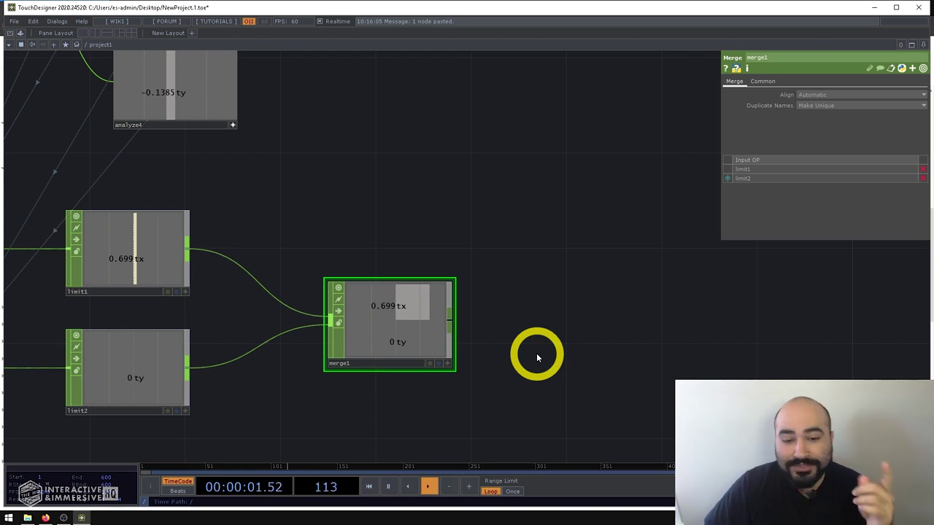
scroll(442, 270, down, 3)
drag(426, 229, 518, 264)
scroll(538, 269, down, 1)
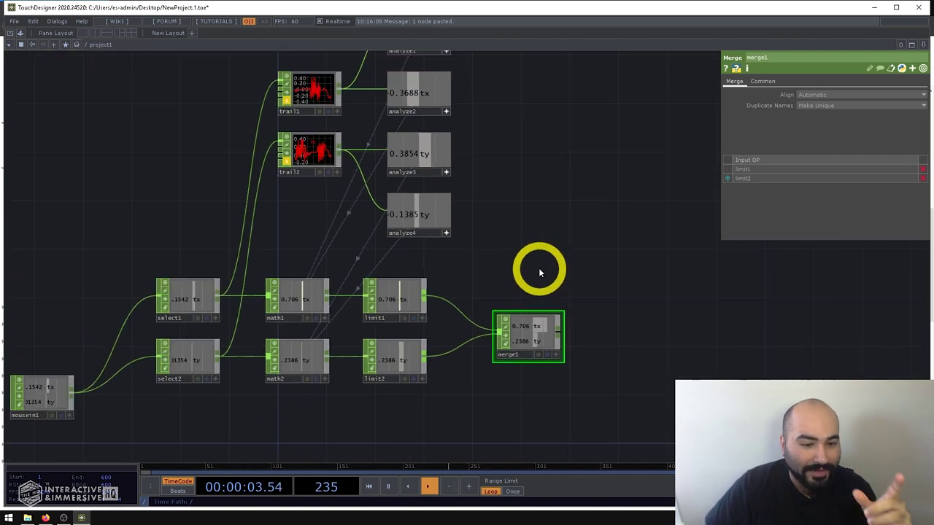
scroll(583, 302, down, 2)
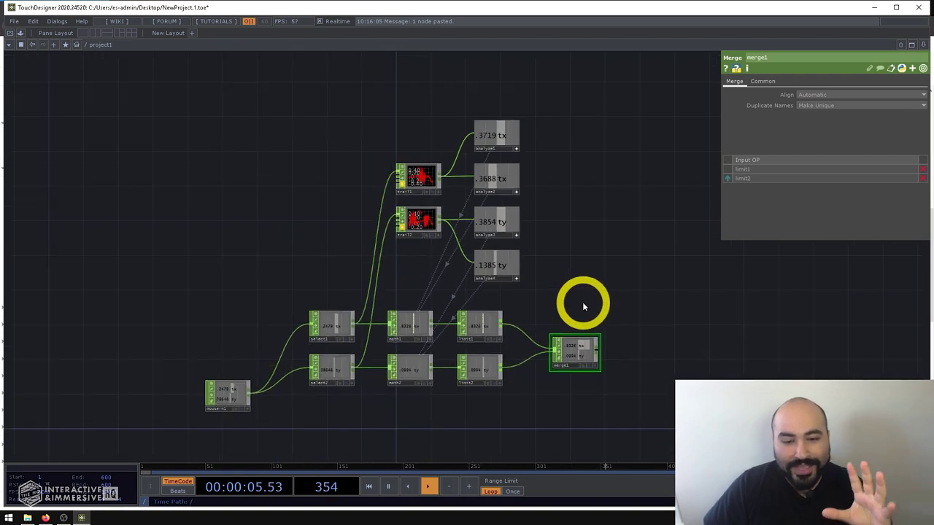